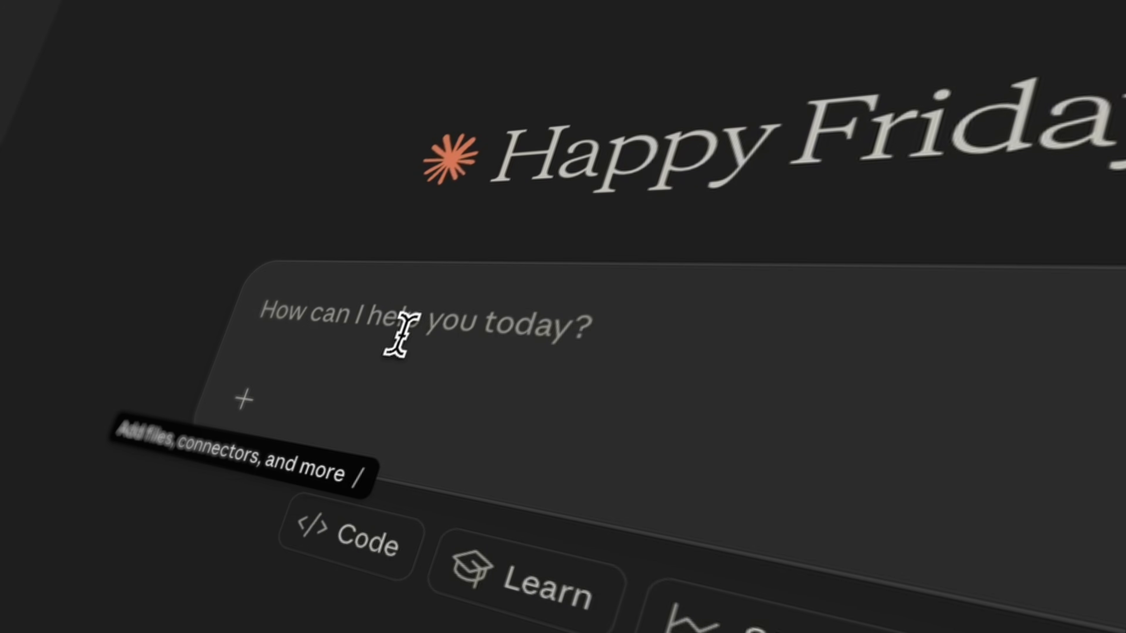
- Paste the Figma design link into the chat prompt and add "Export this Figma Design to Elementor using the UiChemy" on a new line
key(ctrl+v)
key(shift+Return)
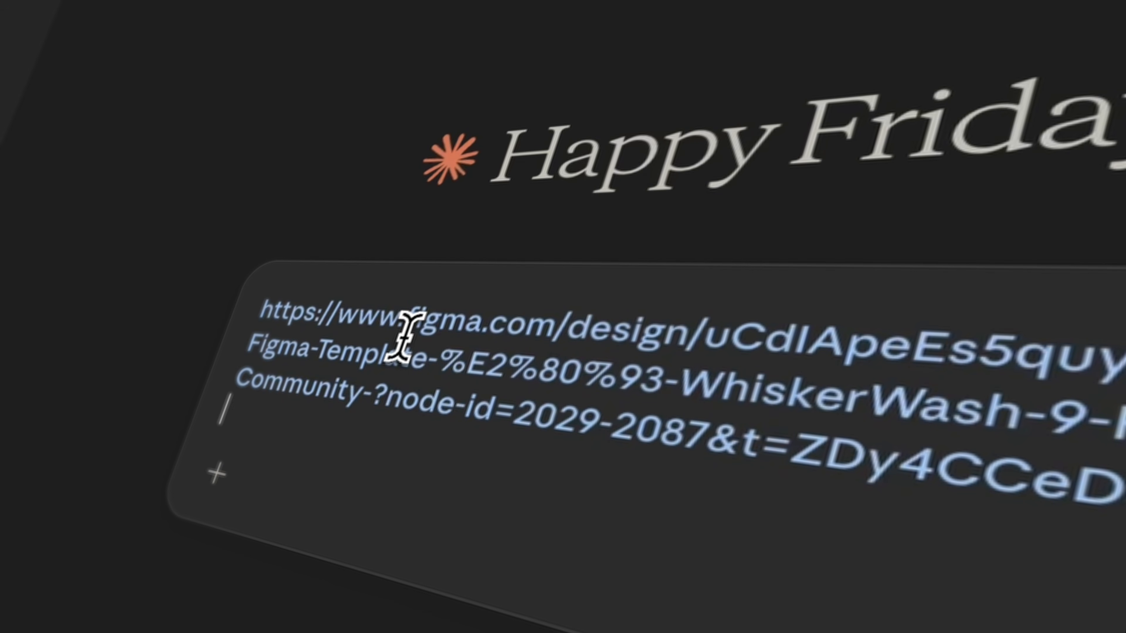
text(Export this Figma Desi)
text(gn to Elementor using the UiChemy)
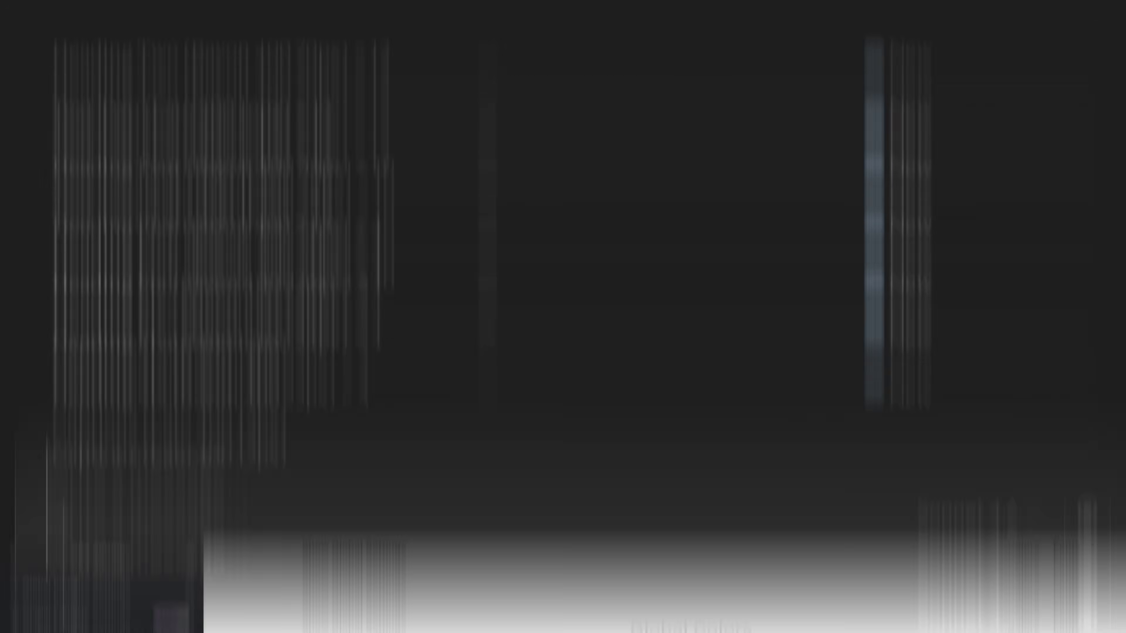
- Look through the Home Page draft in Elementor, inspecting the hero section and the Product and Seller counters
scroll(638, 310, down, 5)
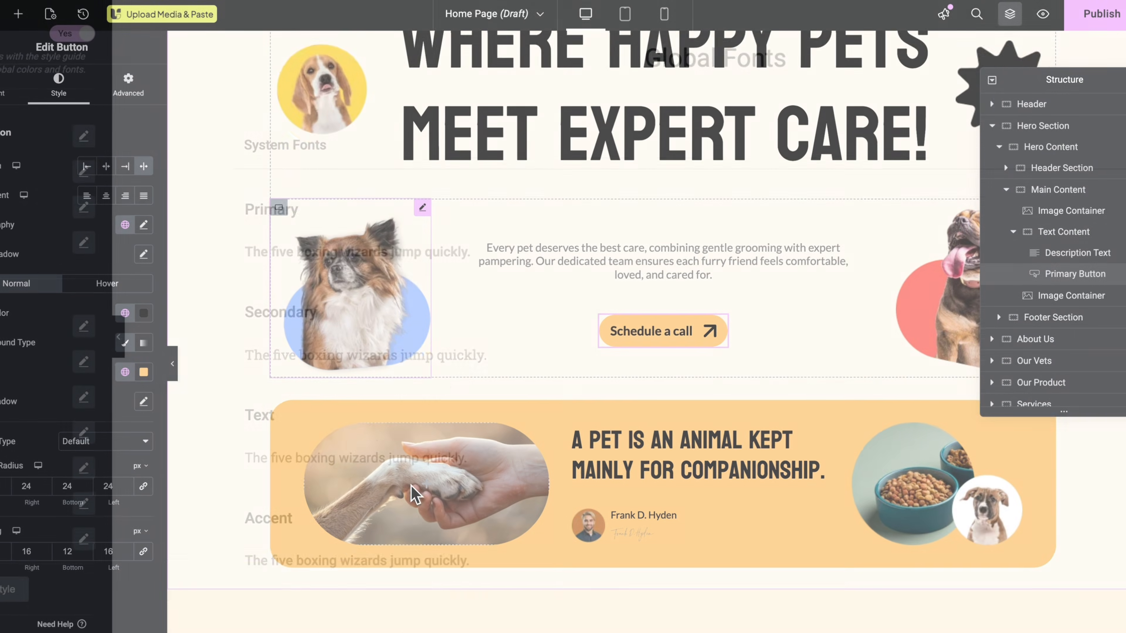
scroll(459, 486, down, 10)
click(641, 459)
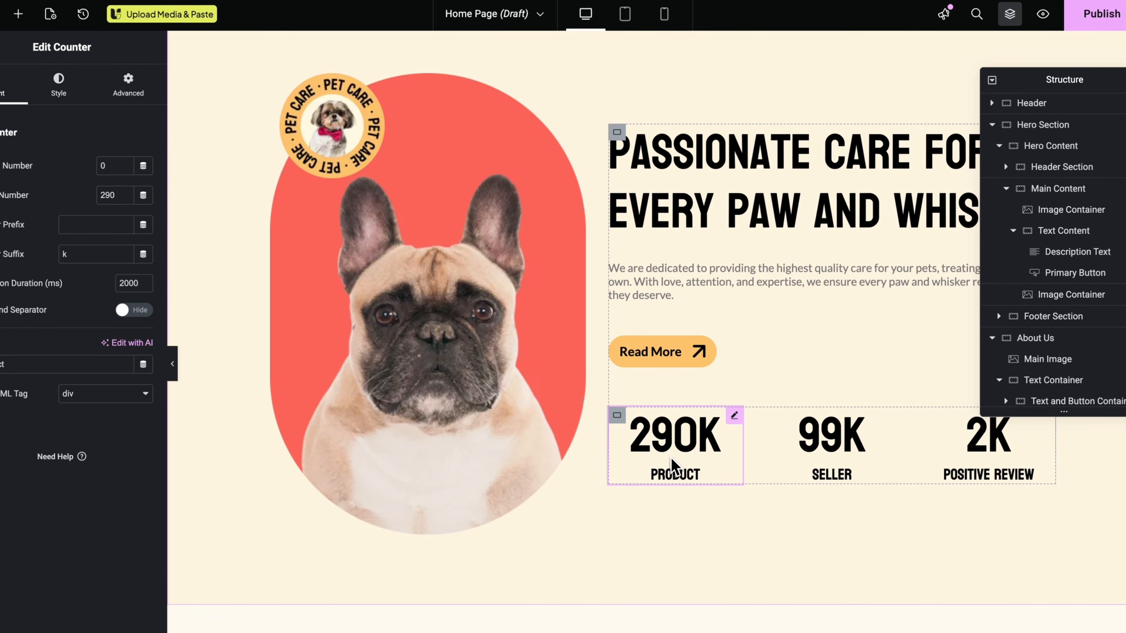
click(865, 466)
scroll(868, 466, down, 10)
scroll(867, 466, down, 10)
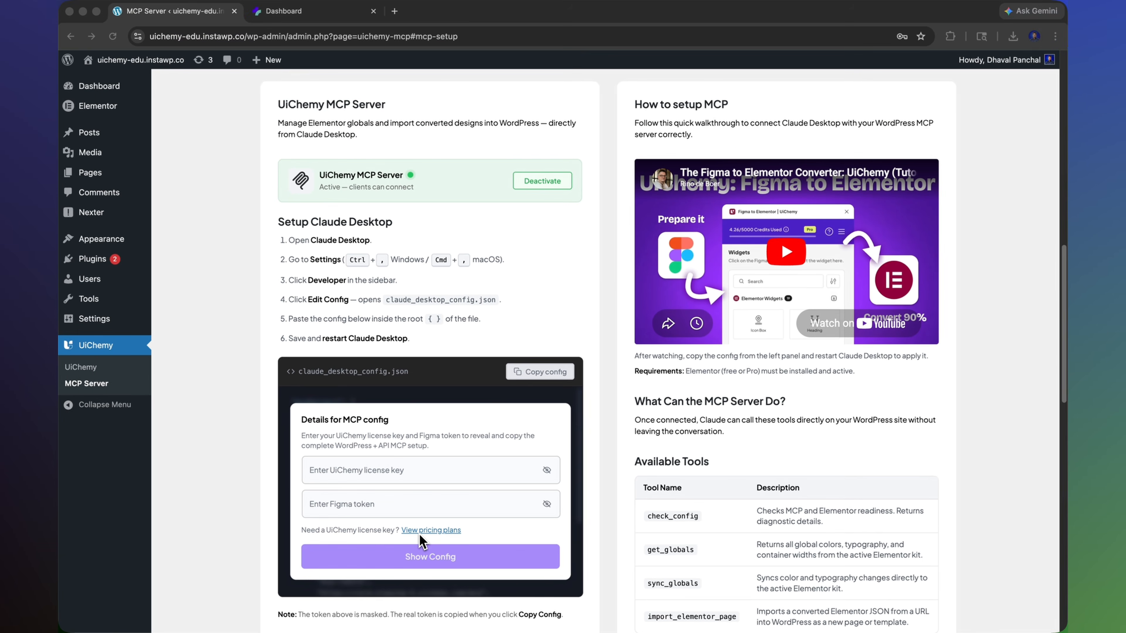
- View the UiChemy pricing plans, switch to lifetime pricing, and look at the Pro plan with Elementor as page builder
click(424, 534)
click(583, 172)
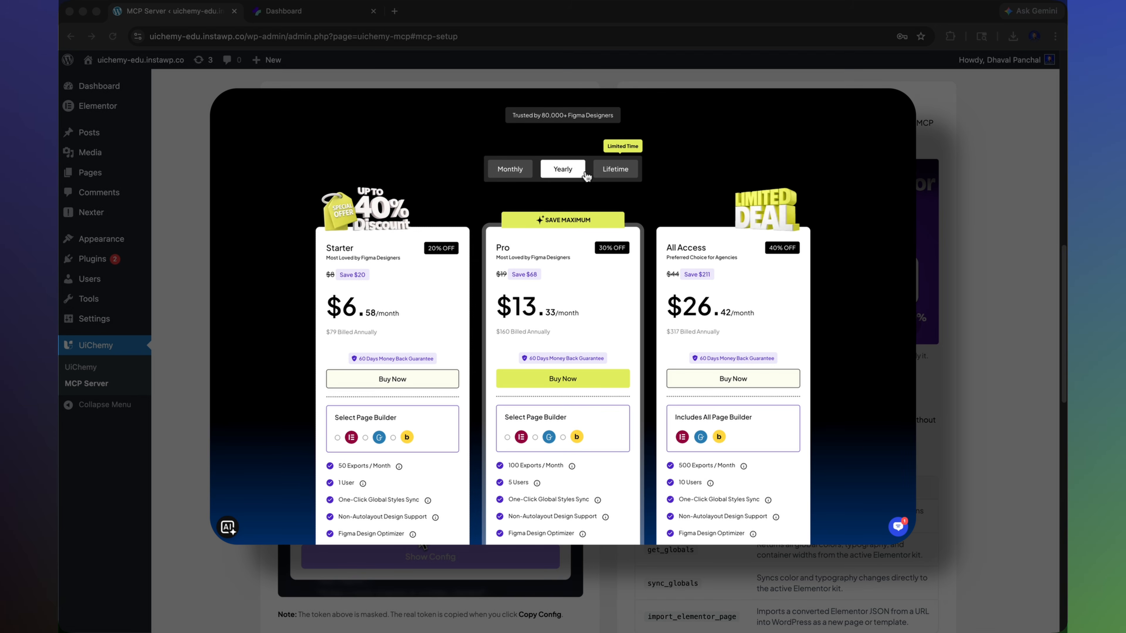
click(605, 171)
click(564, 380)
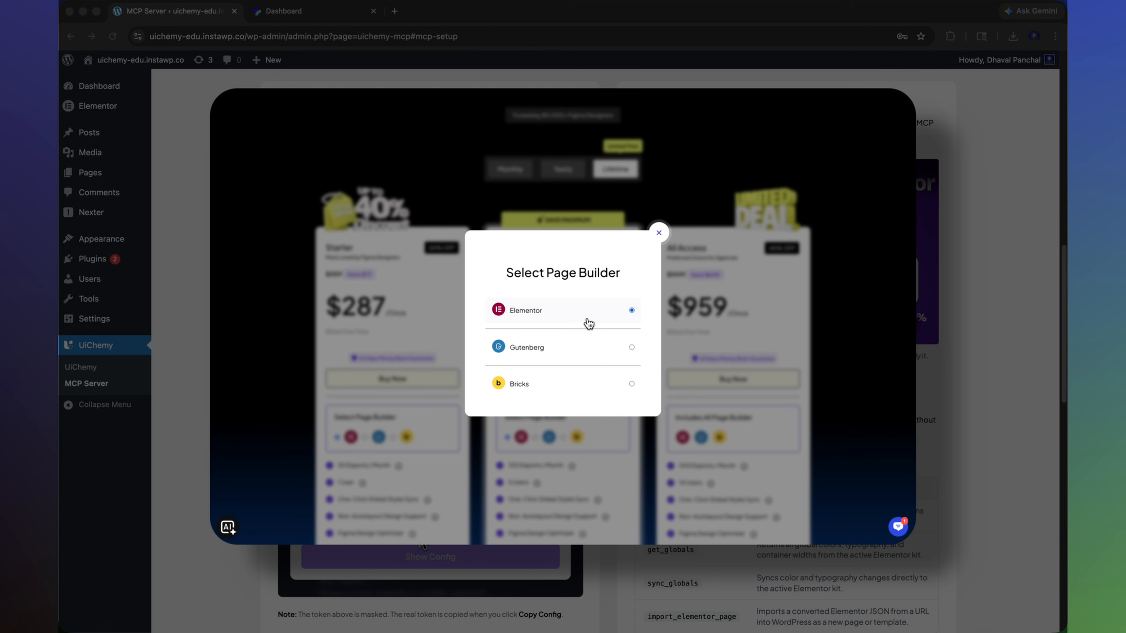
click(586, 322)
click(577, 380)
scroll(579, 385, down, 3)
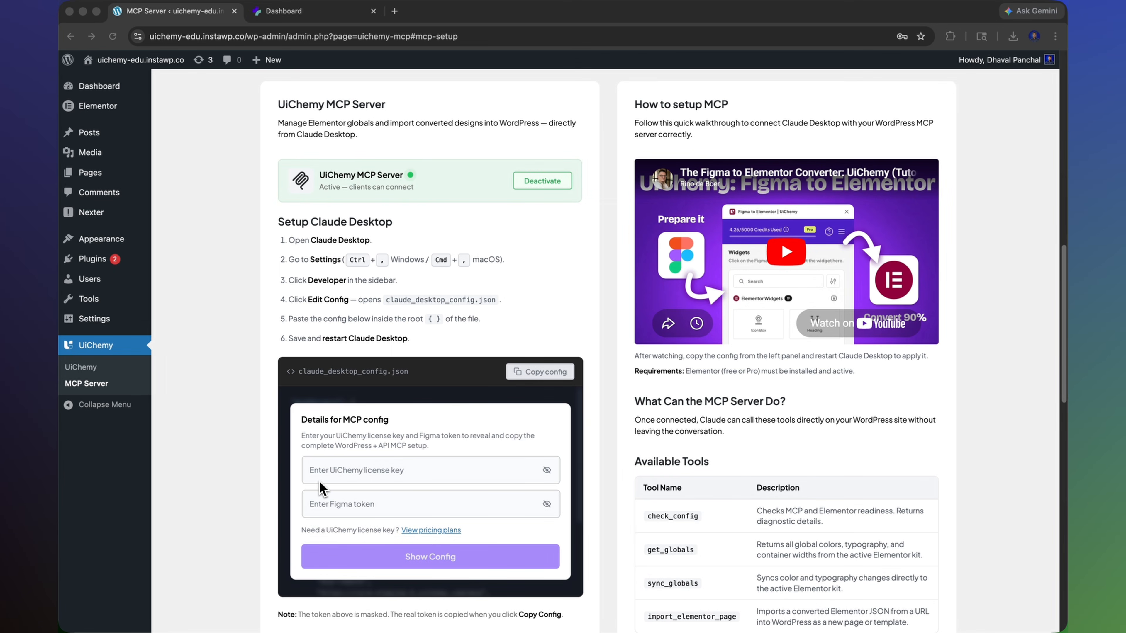
- Copy the UiChemy - All Access license key from the POSIMYTH store dashboard
click(320, 481)
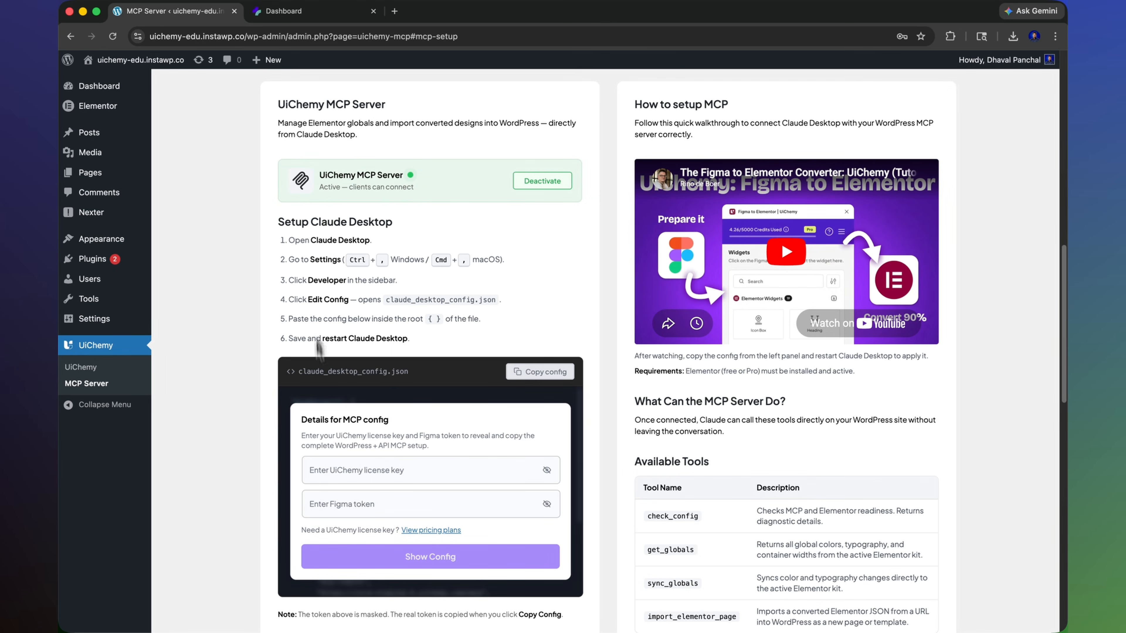
click(326, 18)
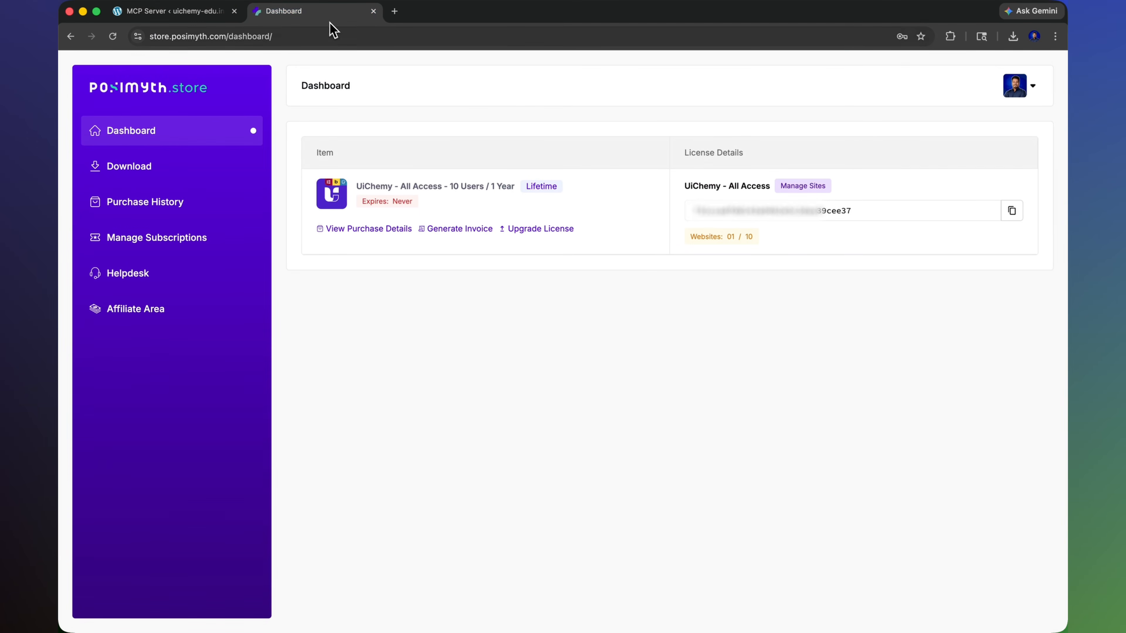
click(340, 31)
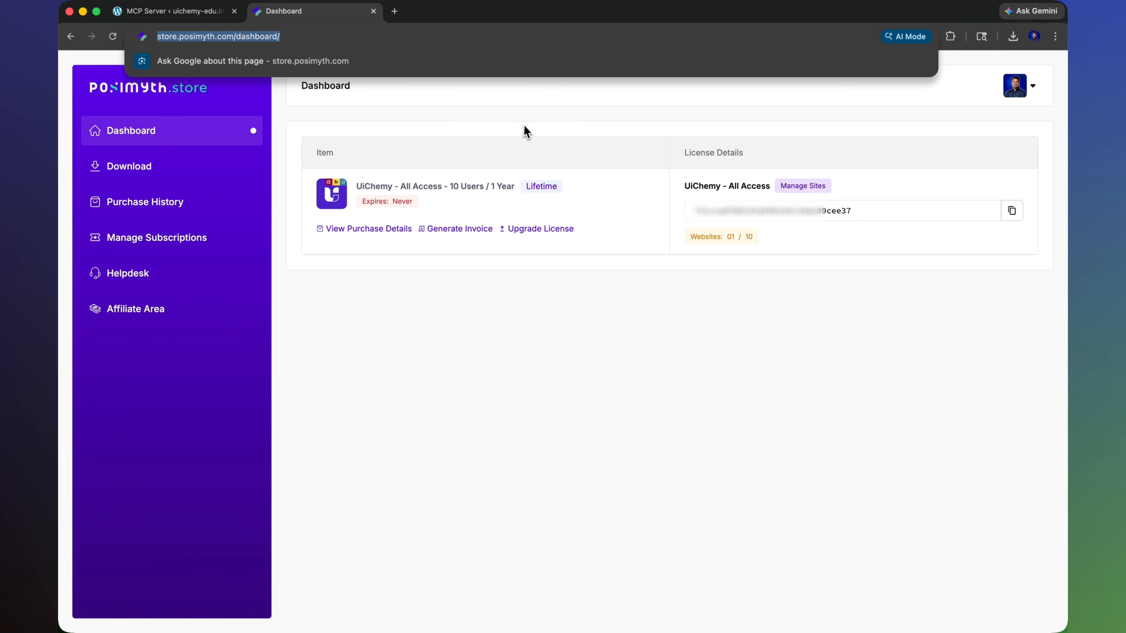
click(883, 225)
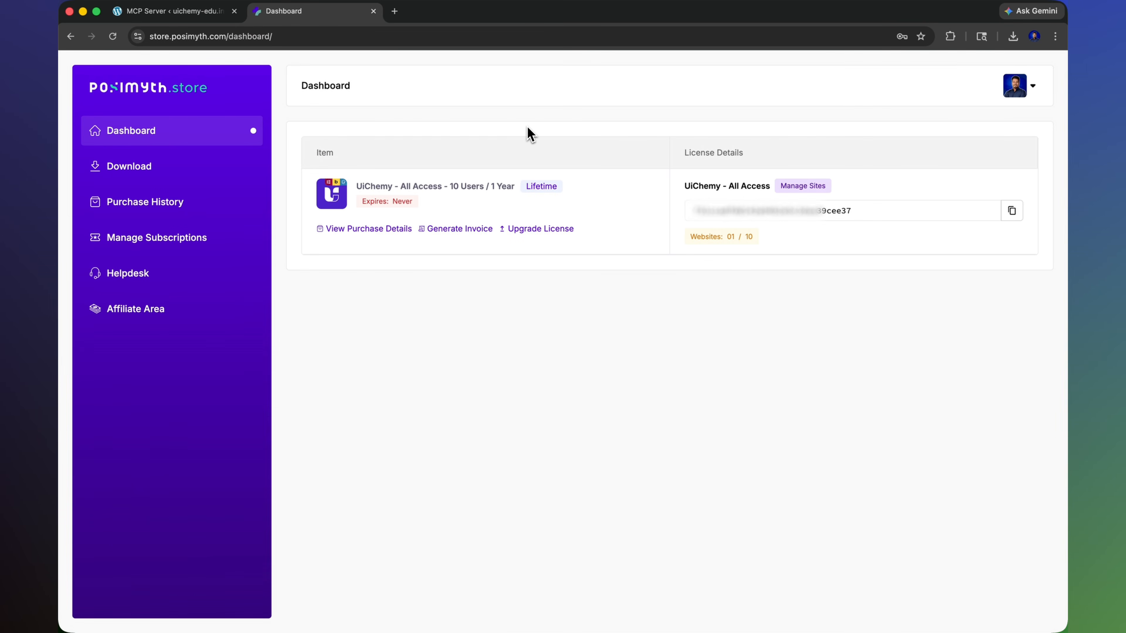
click(1011, 220)
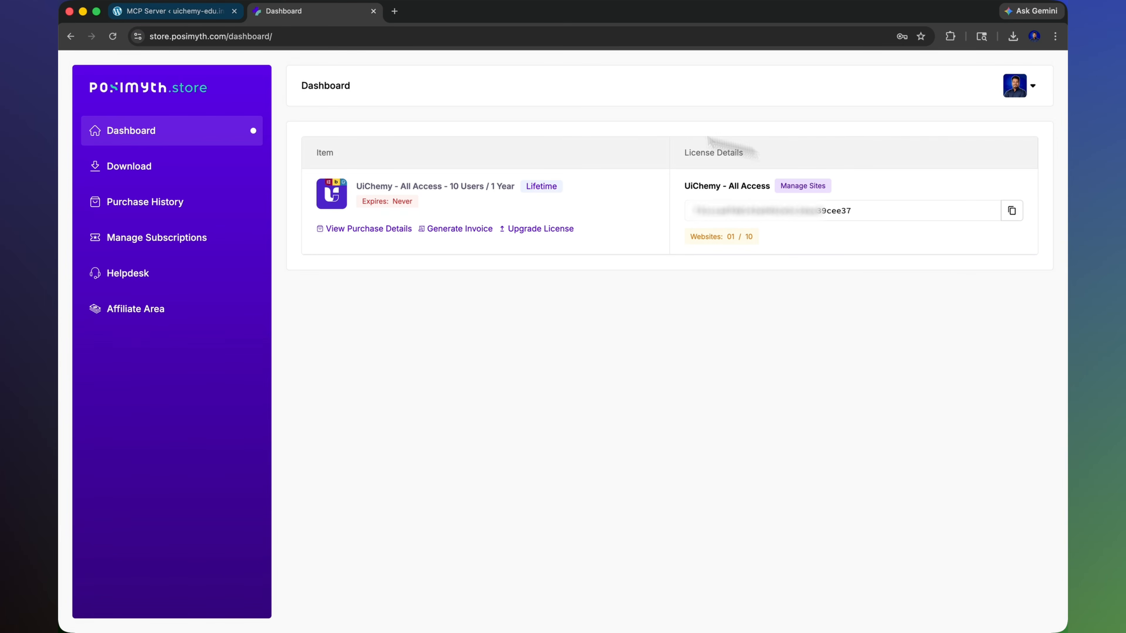
- Paste the UiChemy license key into the MCP config details on the WordPress MCP Server page
click(182, 13)
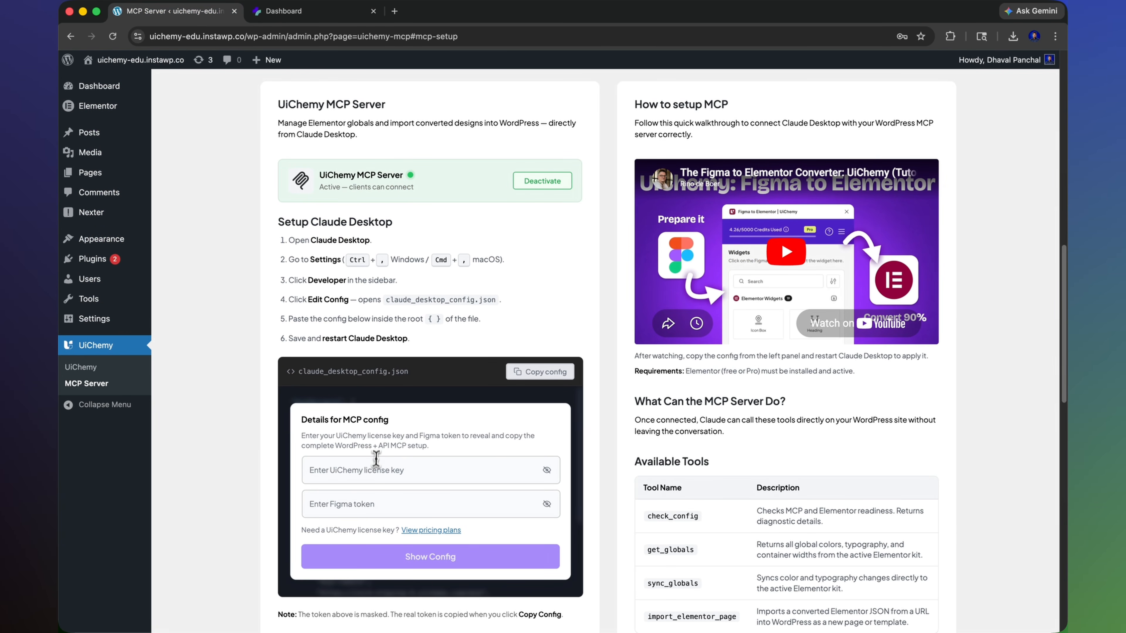
click(376, 469)
key(super+v)
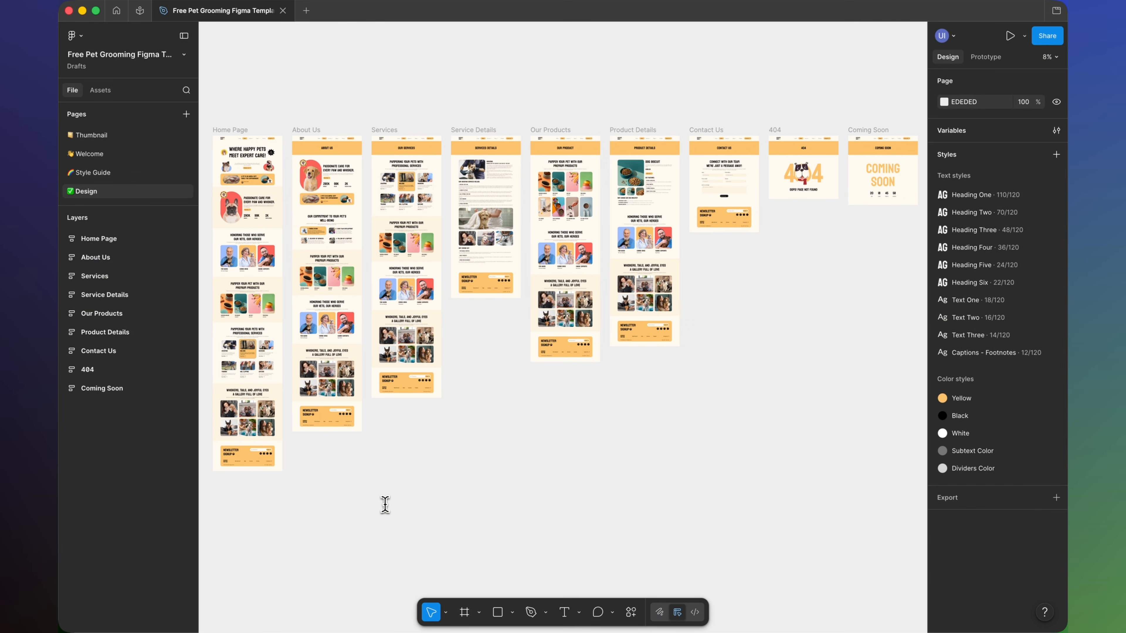
- Start generating a new personal access token from the Figma account's security settings
click(118, 12)
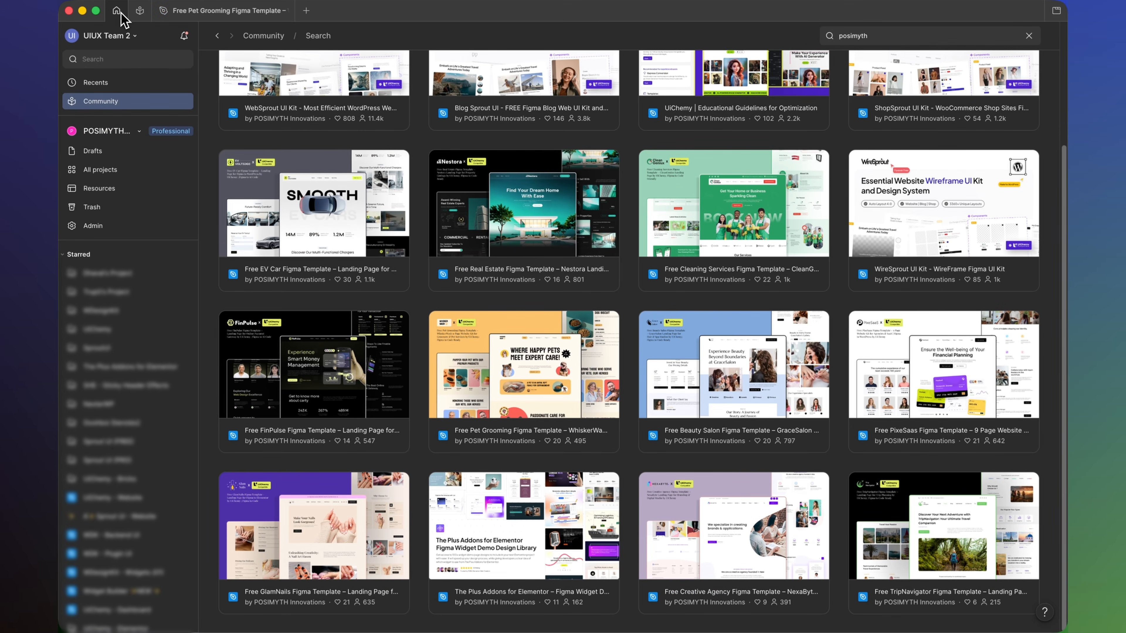
click(123, 39)
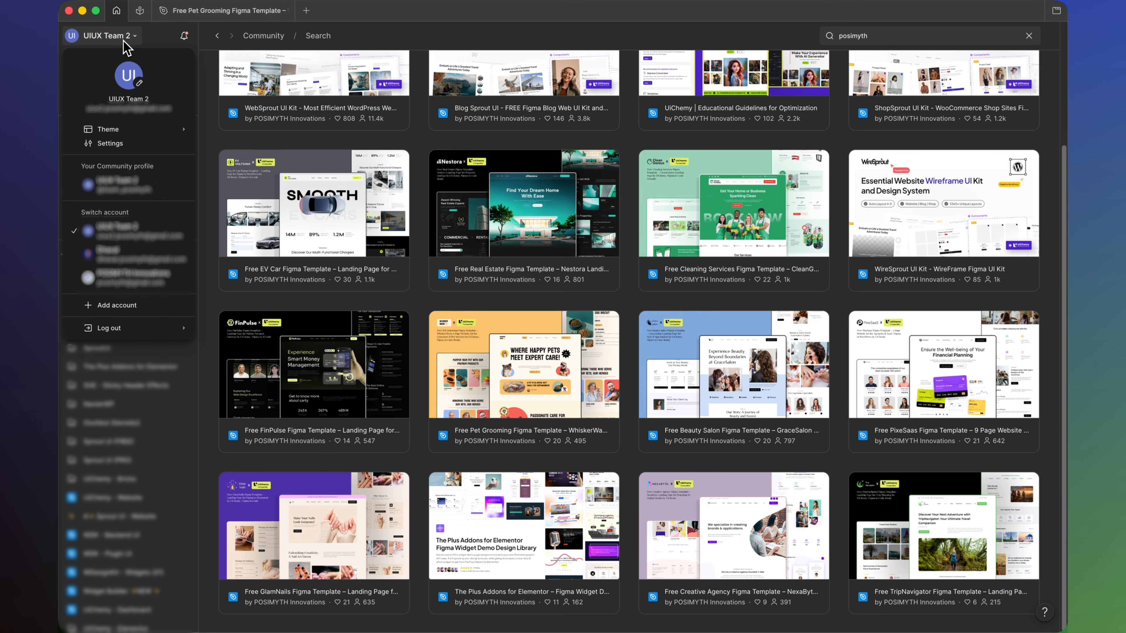
click(140, 144)
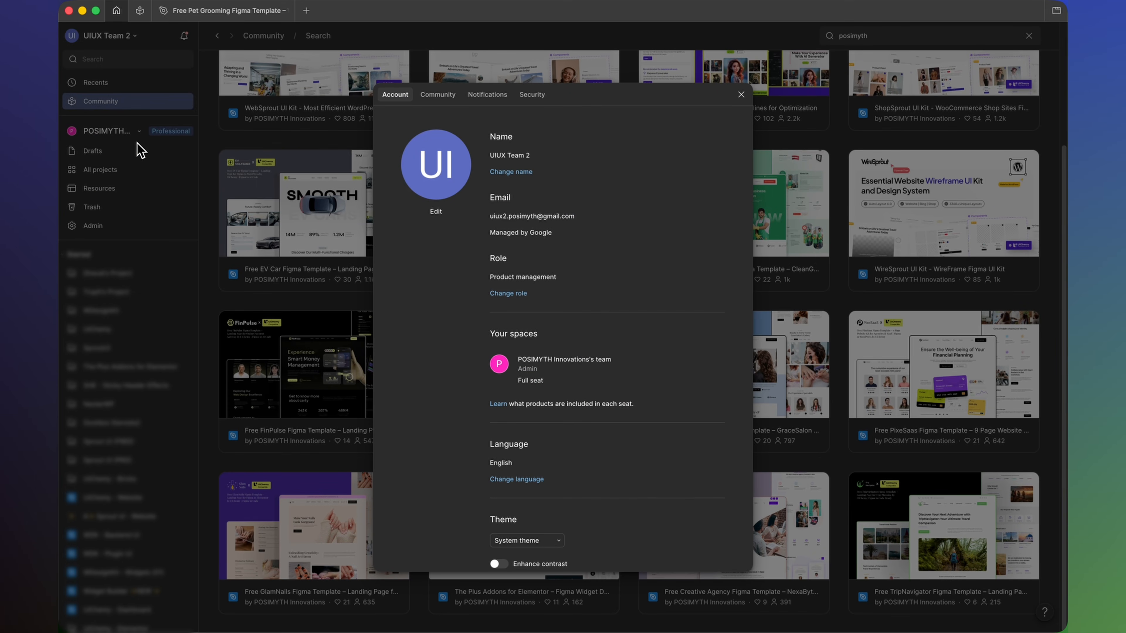
click(534, 95)
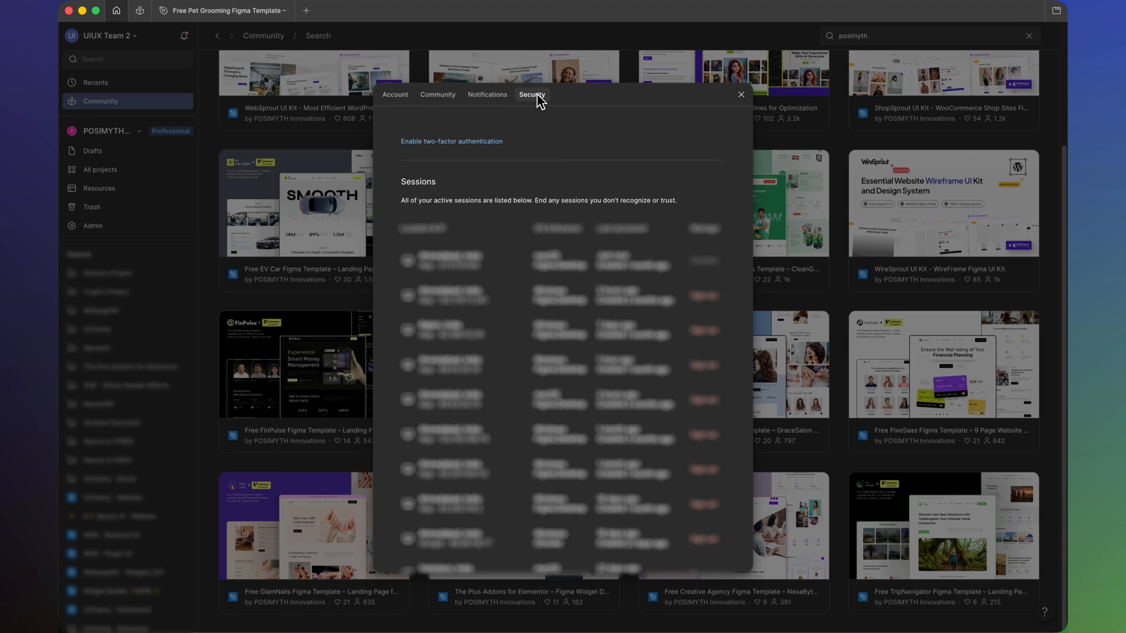
scroll(548, 146, down, 5)
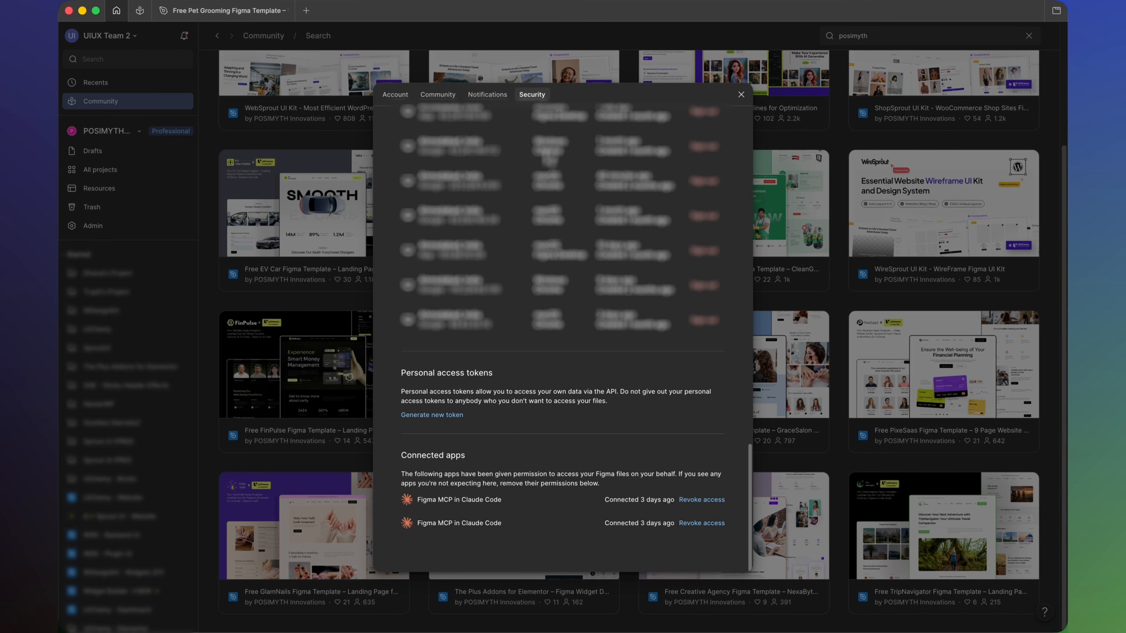
click(445, 418)
- Name the token "UiChemy MCP" and set its expiration to 90 days
text(UiChemy MC)
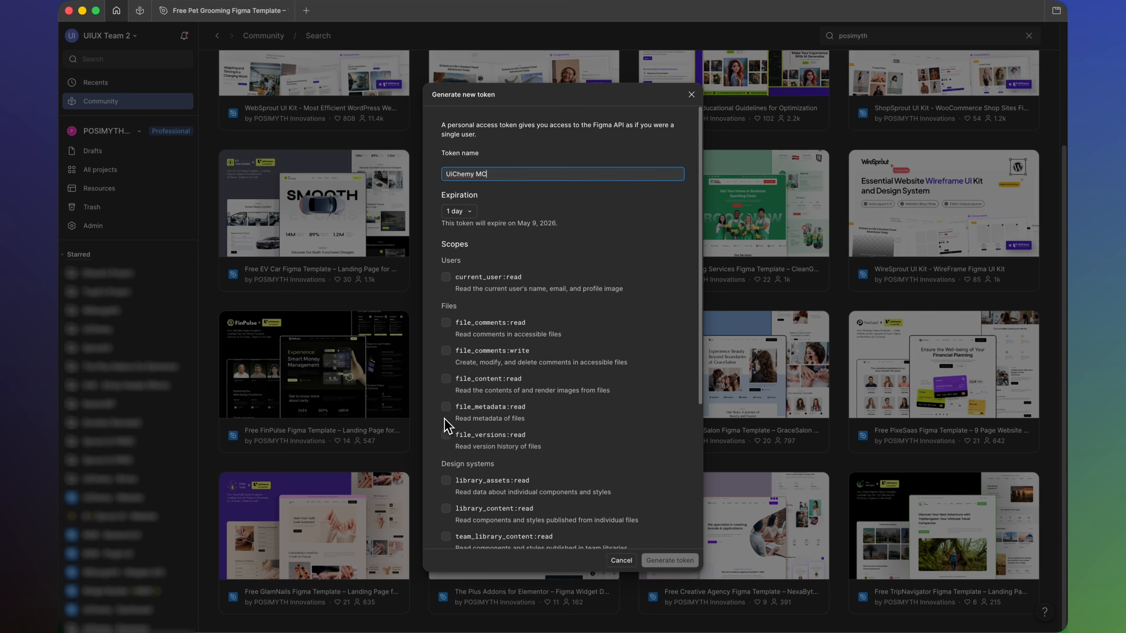
text(P)
click(470, 212)
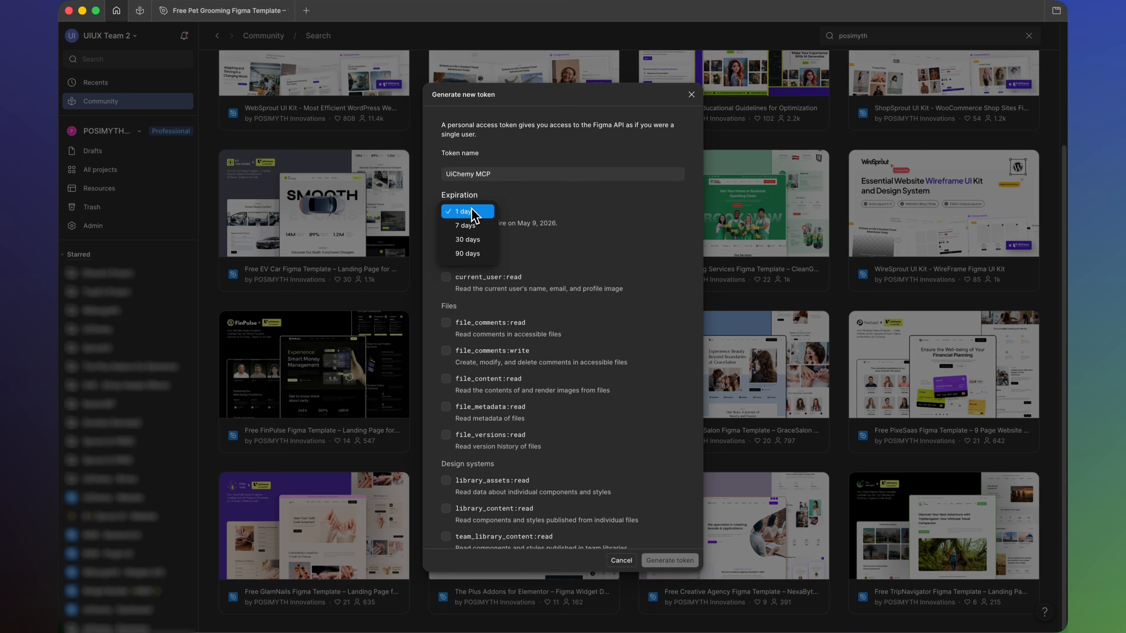
click(464, 253)
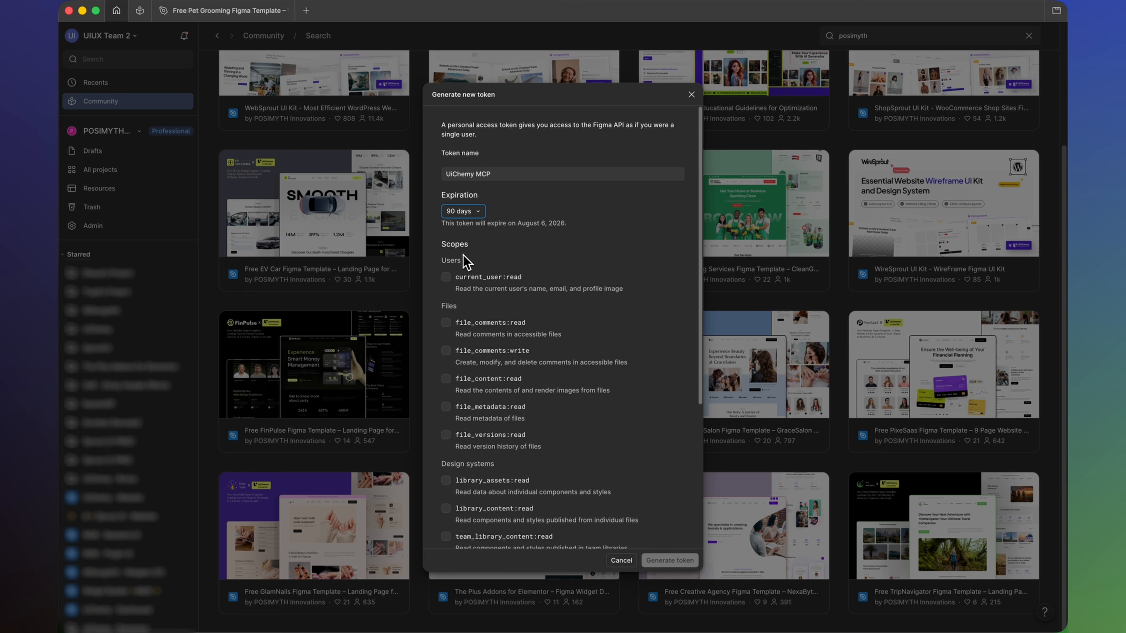
- Grant the token the scopes current_user:read, file_content:read, file_metadata:read, library_assets:read, library_content:read and team_library_content:read
click(447, 278)
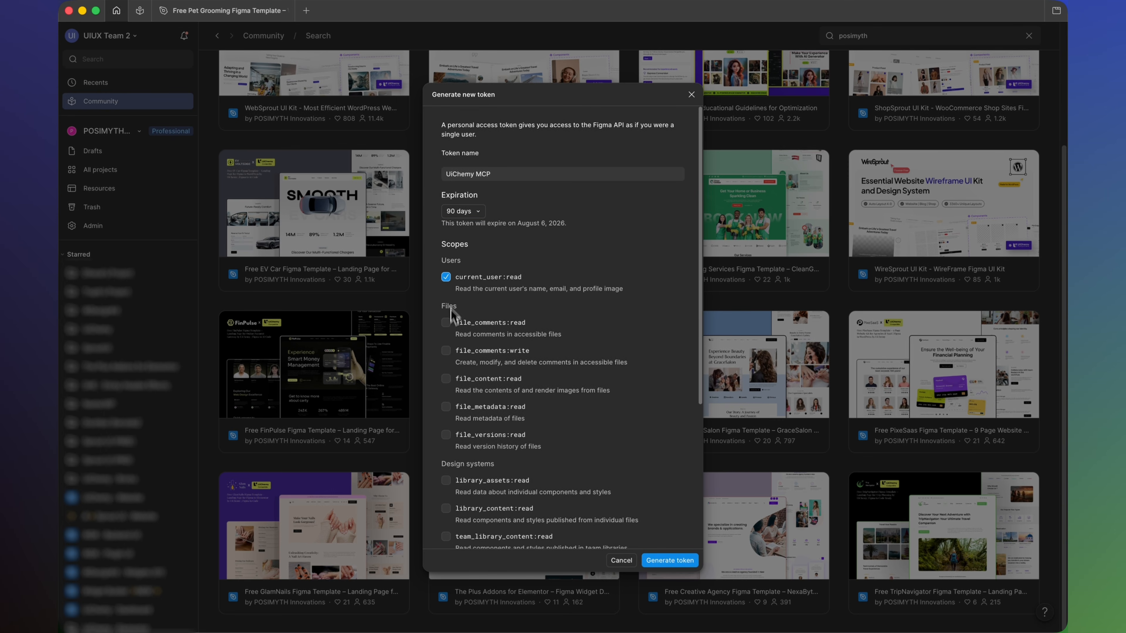
click(448, 378)
click(447, 407)
scroll(449, 417, down, 3)
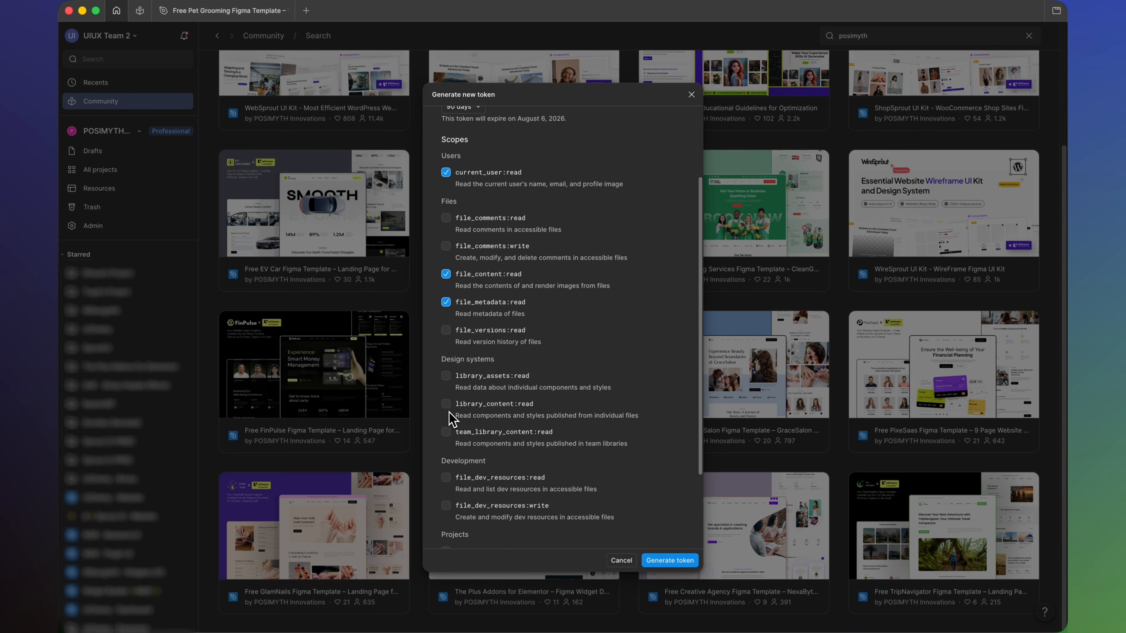
click(447, 376)
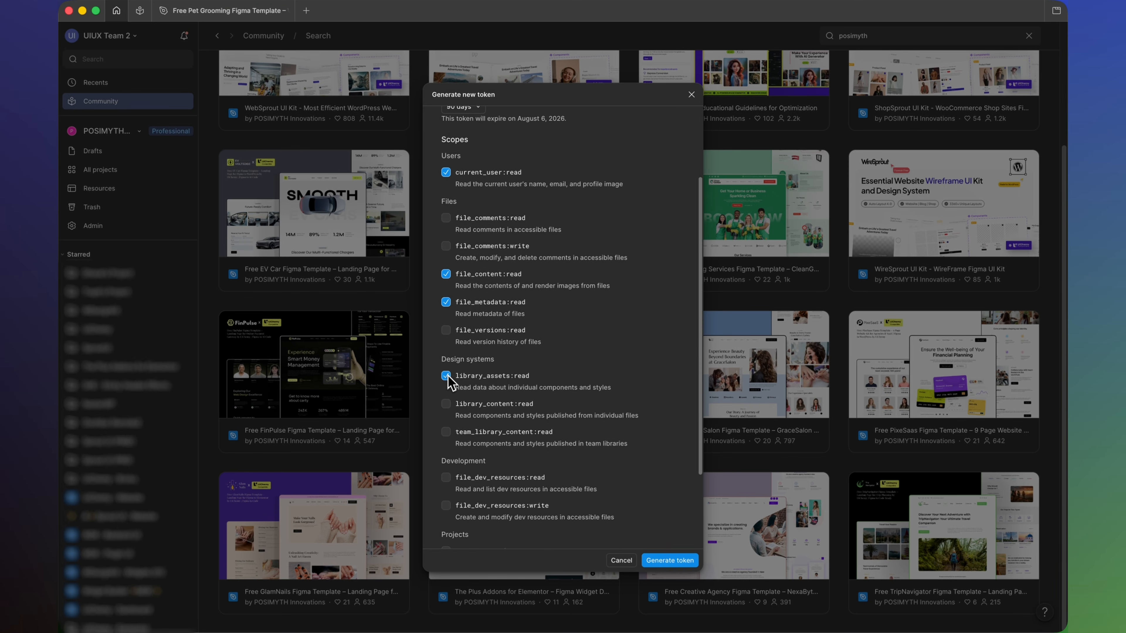
click(447, 405)
click(447, 434)
scroll(448, 442, down, 3)
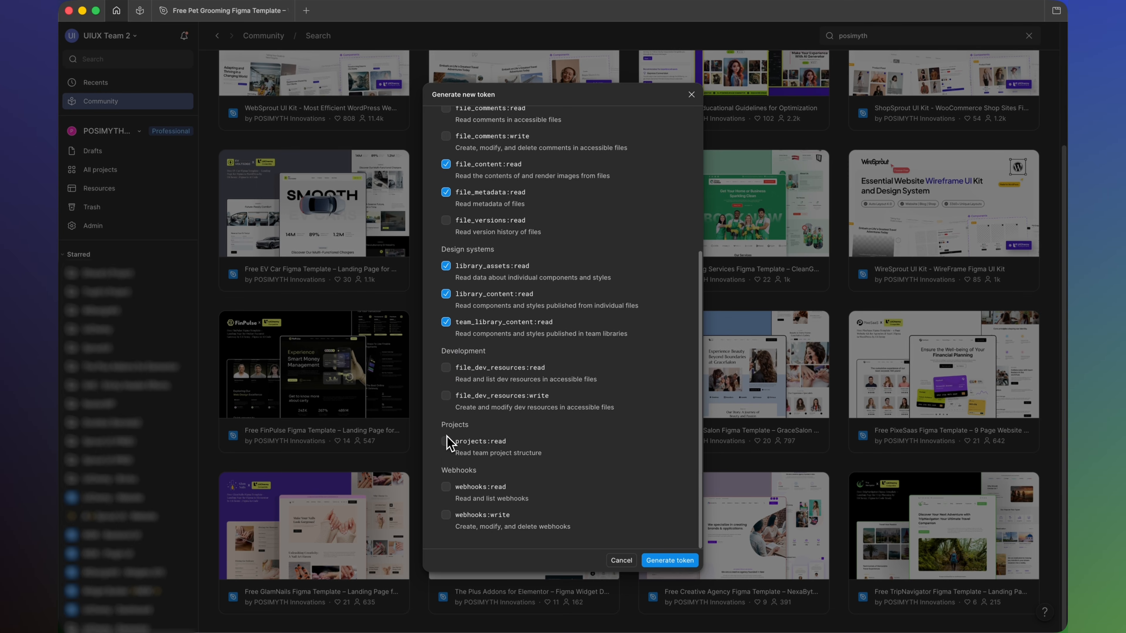
- Generate and copy the Figma access token, and paste it as the Figma token in the UiChemy MCP config details in WordPress
click(675, 562)
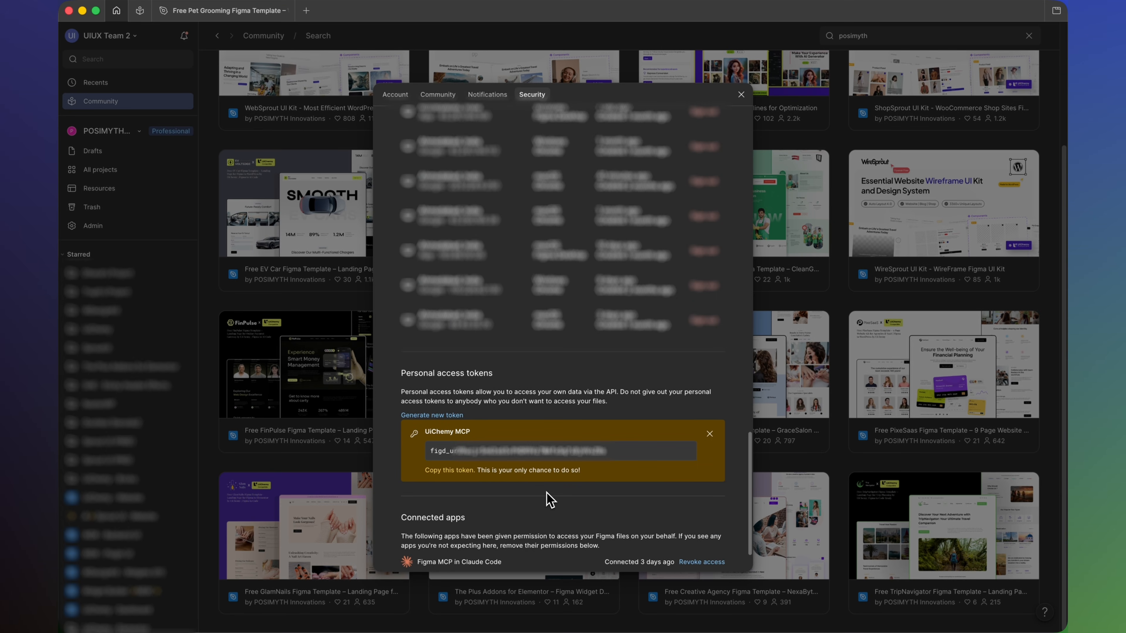
click(461, 473)
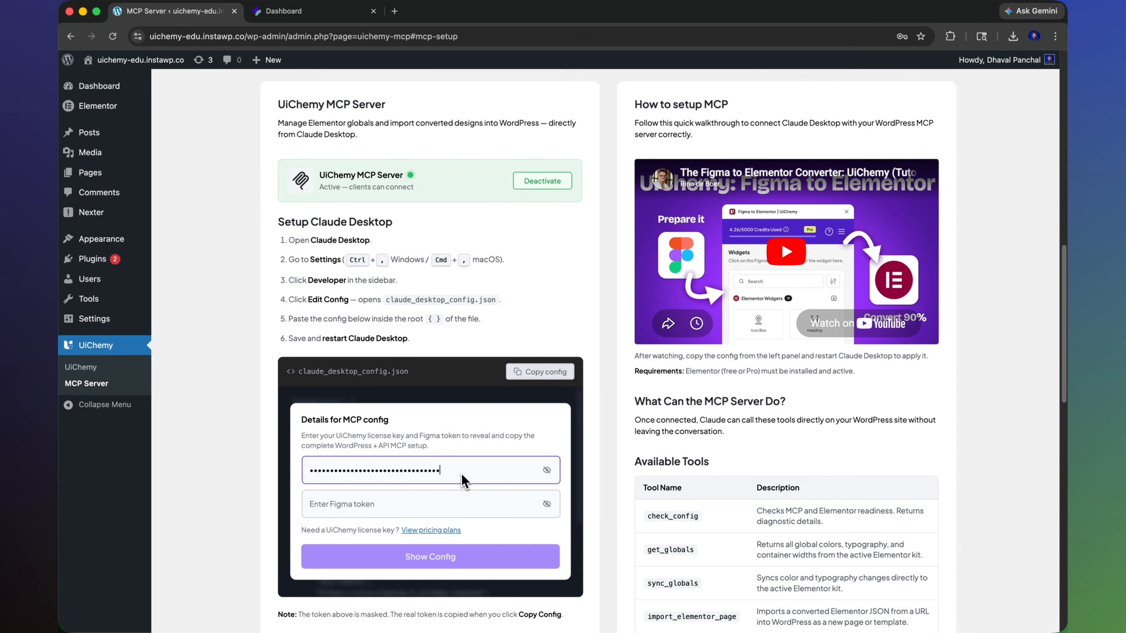
click(451, 501)
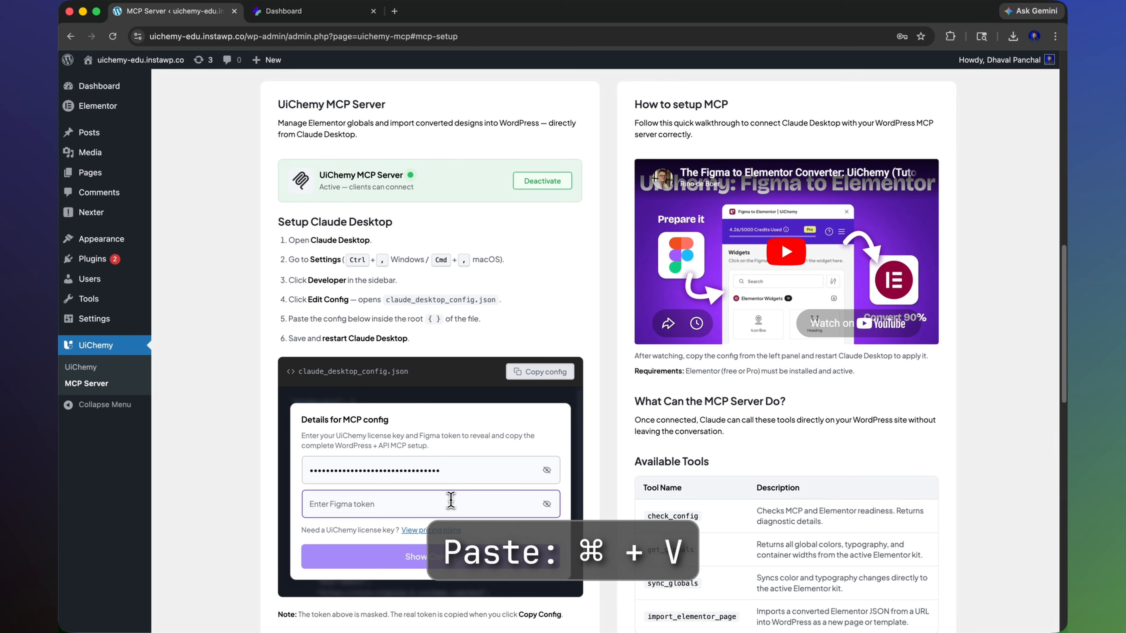
key(super+v)
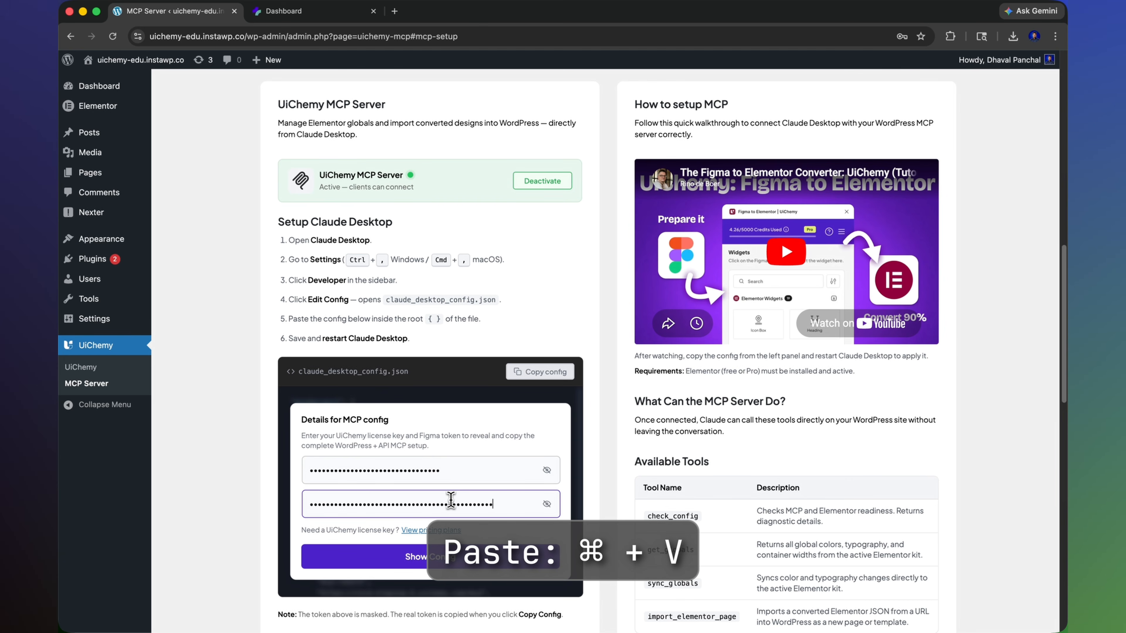
- Reveal the complete claude_desktop_config.json for the UiChemy MCP servers and copy it
click(396, 560)
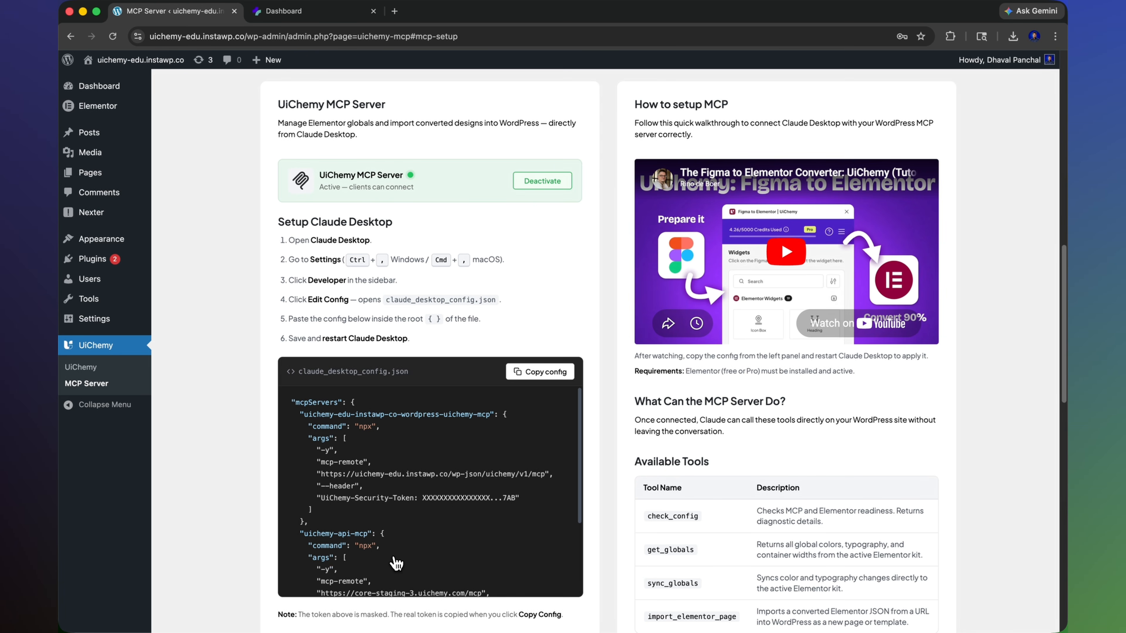
scroll(396, 563, down, 5)
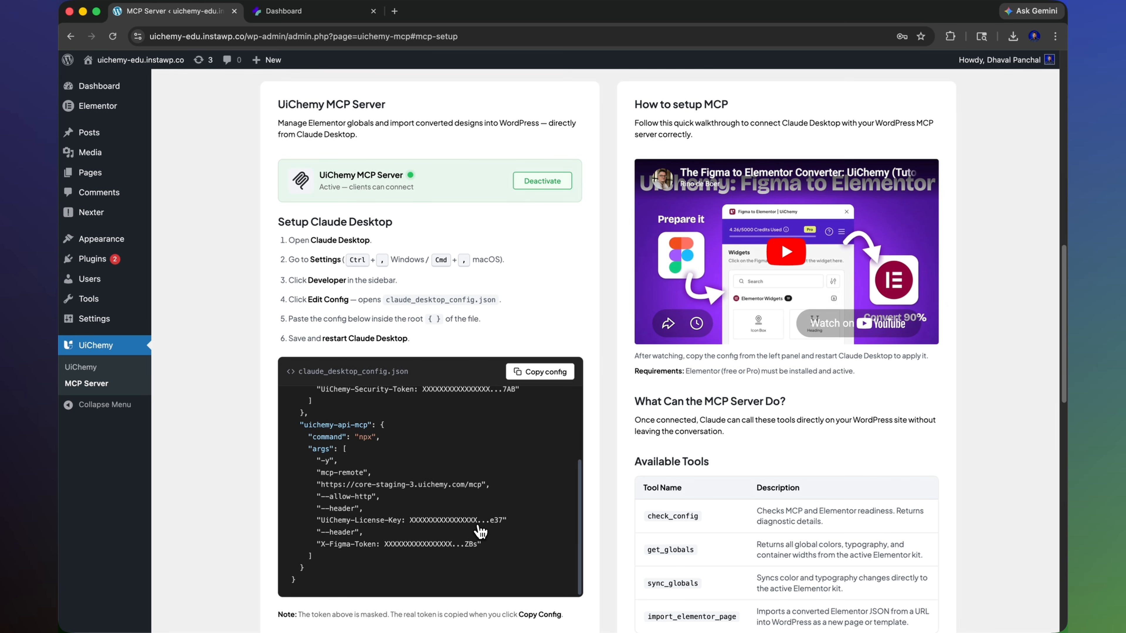
scroll(480, 531, up, 5)
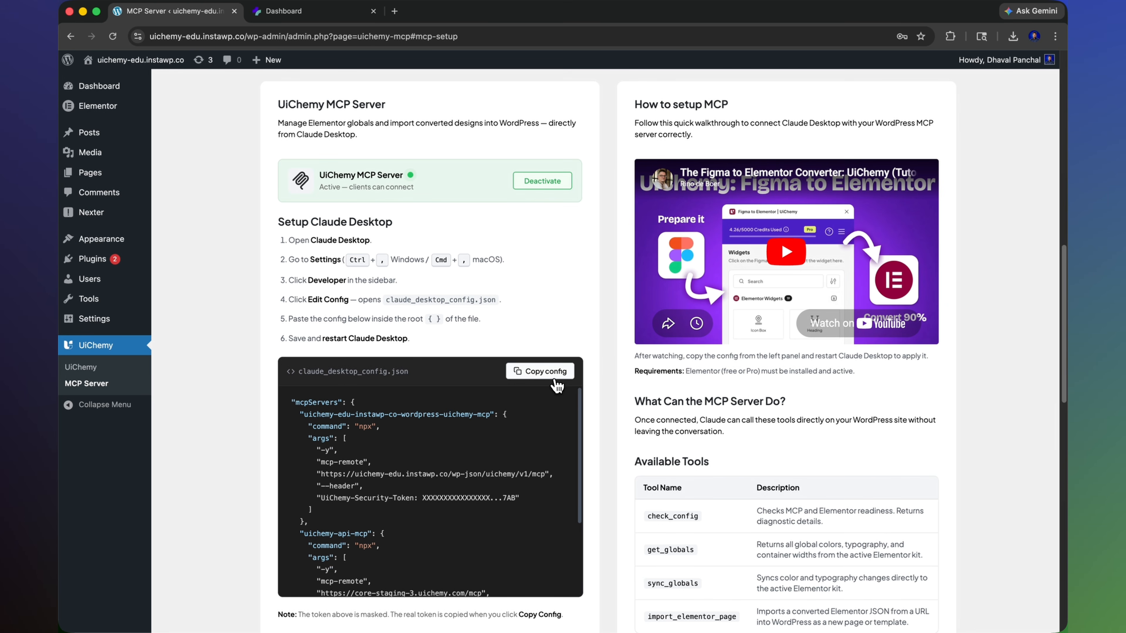
click(545, 376)
- Switch to Claude Desktop and open claude_desktop_config.json for editing from the developer settings for local MCP servers
key(super+space)
text(claude)
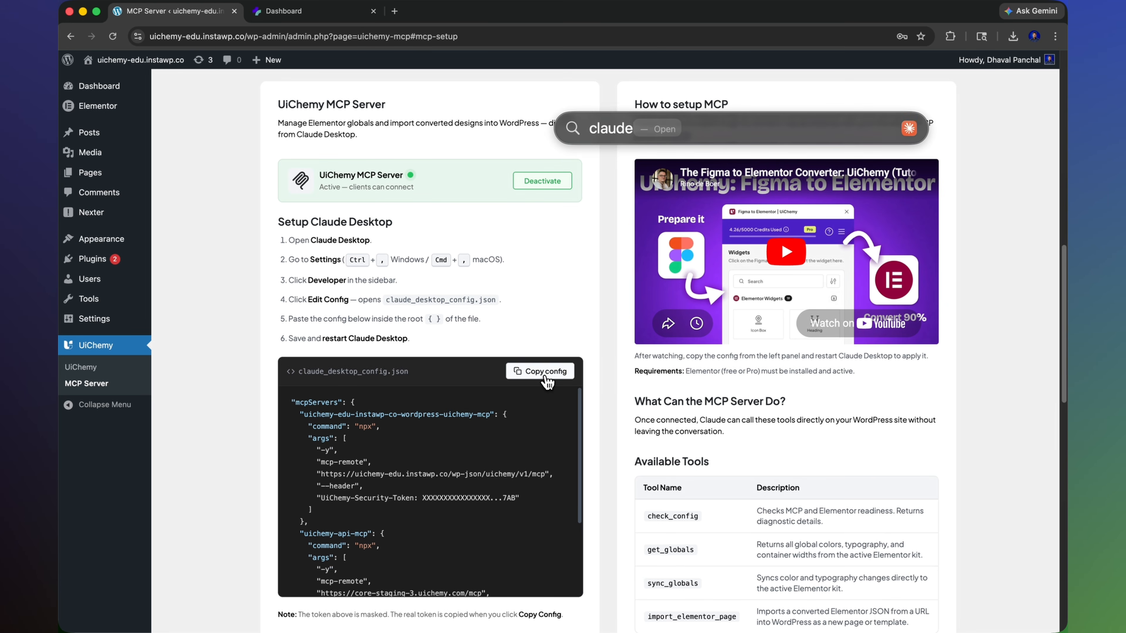
key(Return)
key(super+comma)
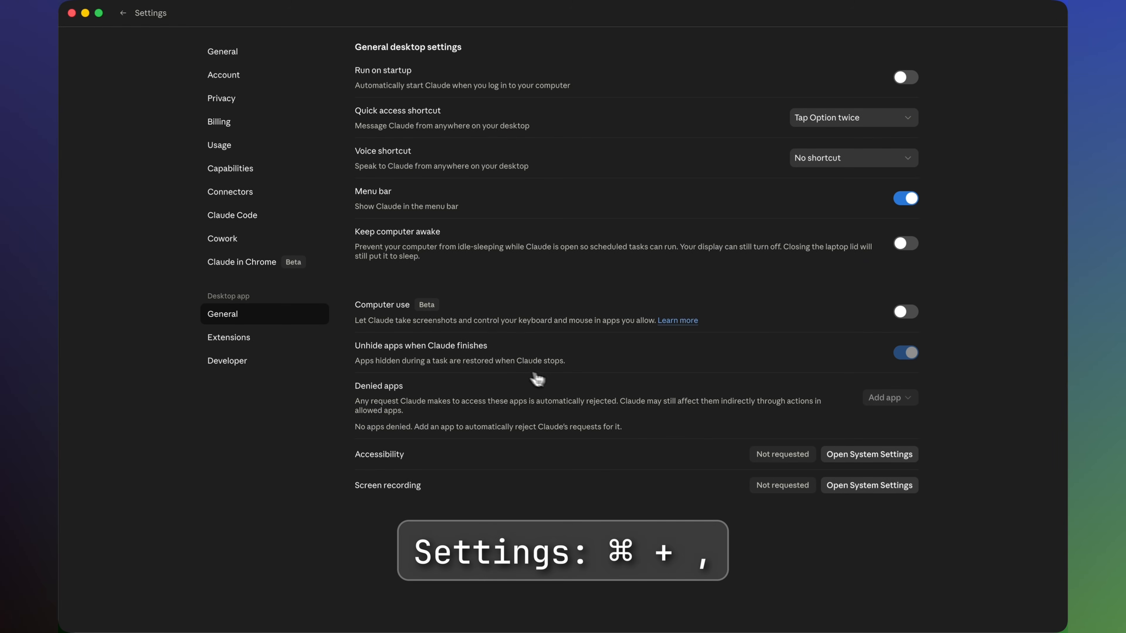
click(235, 362)
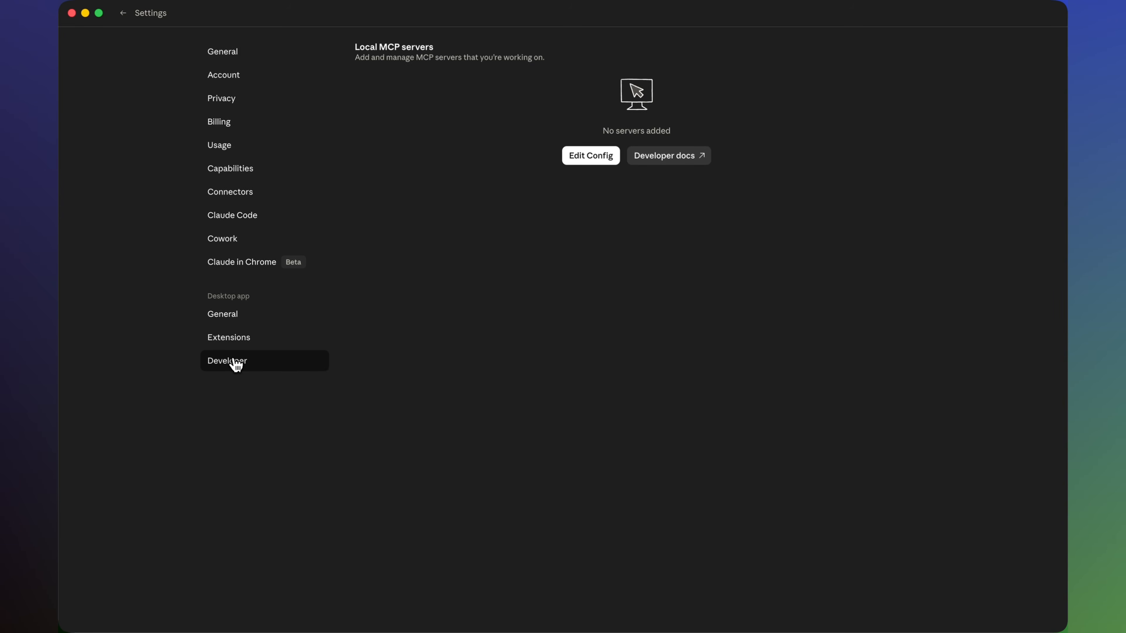
click(578, 160)
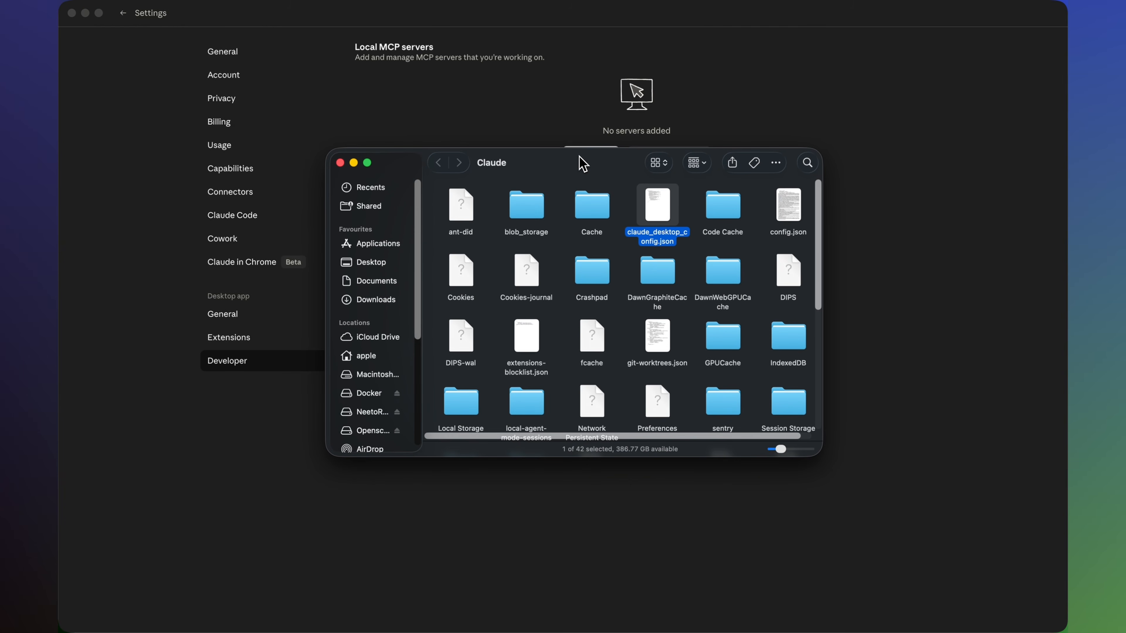
double_click(663, 224)
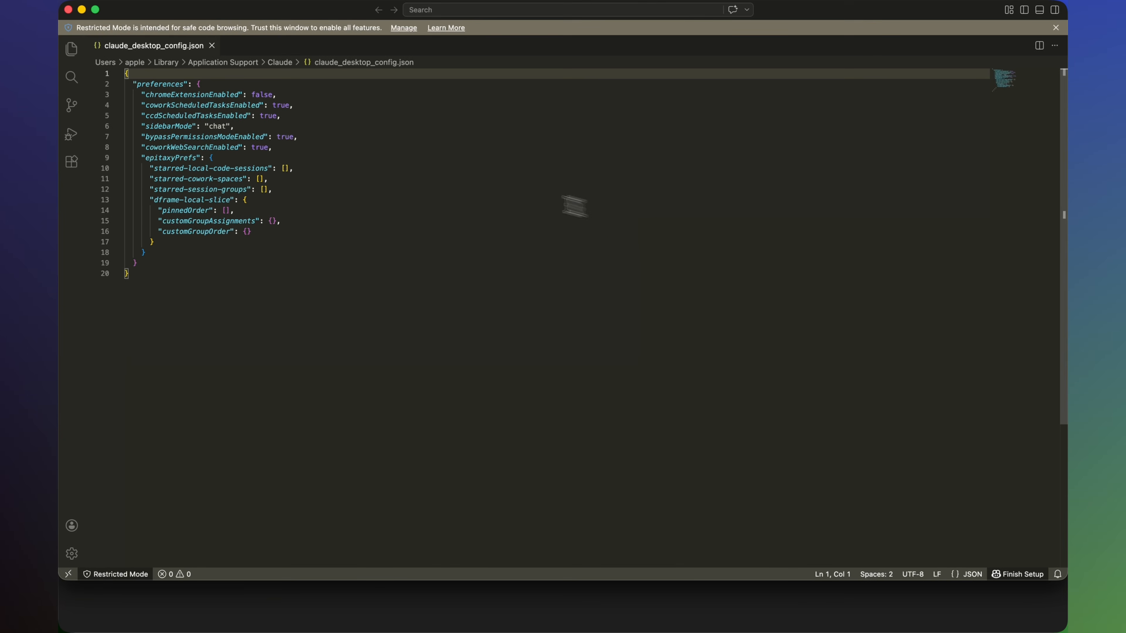
- Paste the copied mcpServers config, including the license key and tokens, after the opening brace and add a comma before "preferences"
click(280, 74)
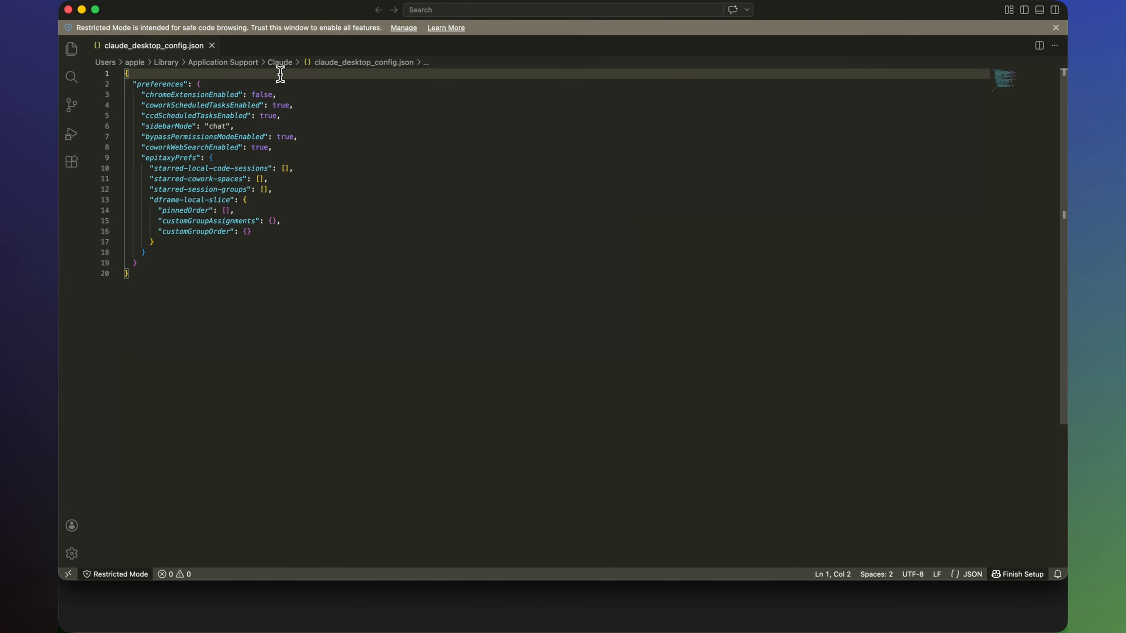
key(super+v)
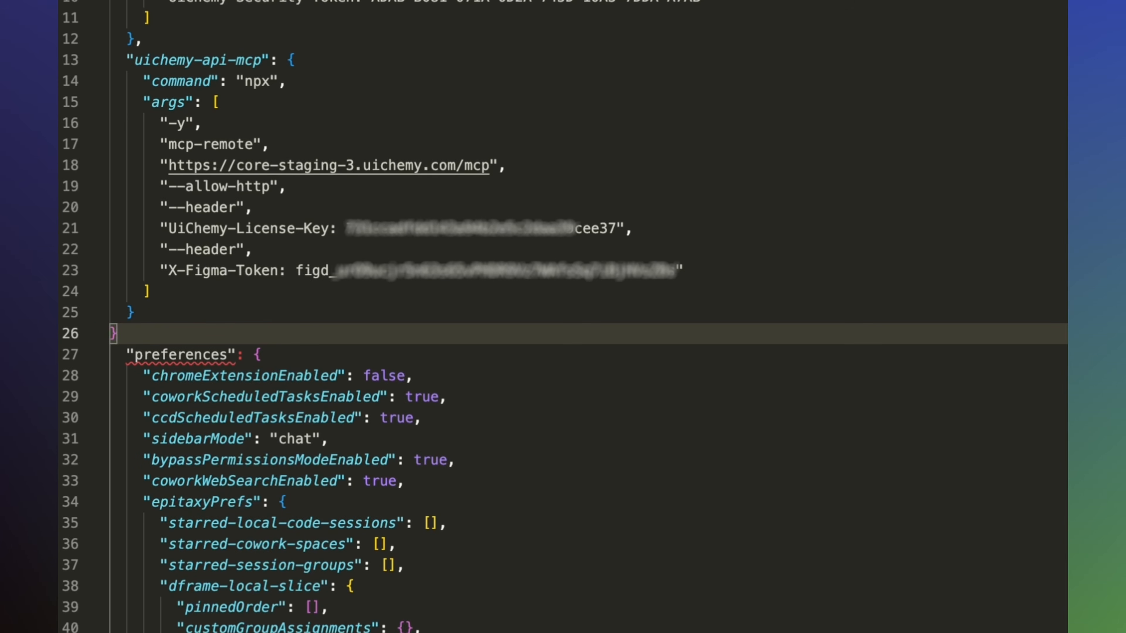
text(,)
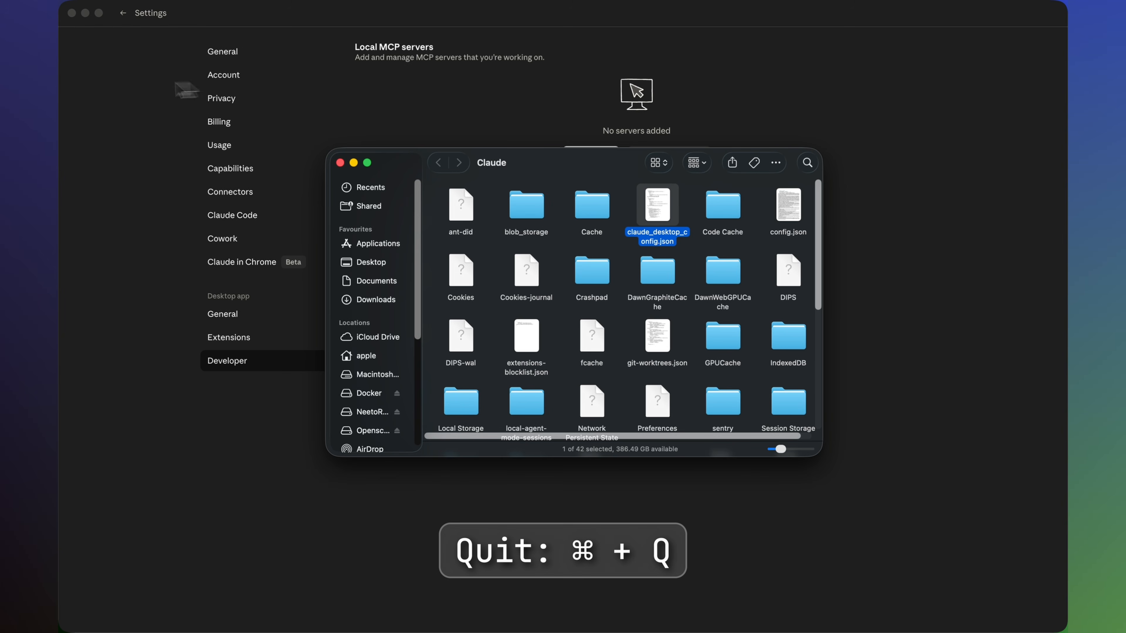
- Close the Claude folder window, leave the settings, and quit and relaunch Claude Desktop
click(340, 163)
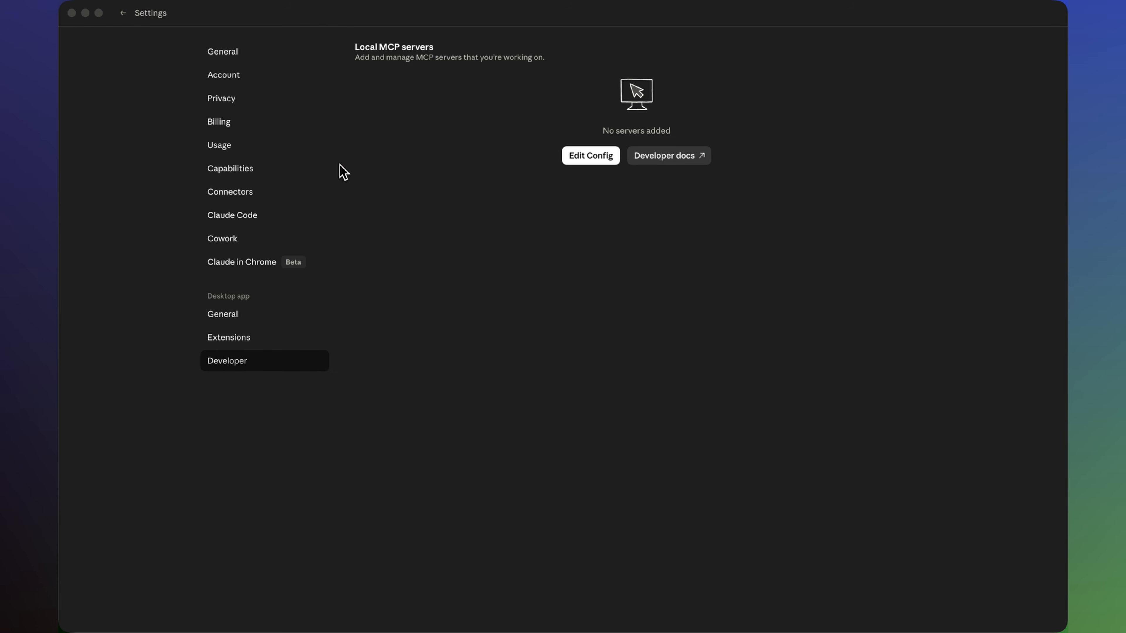
click(124, 16)
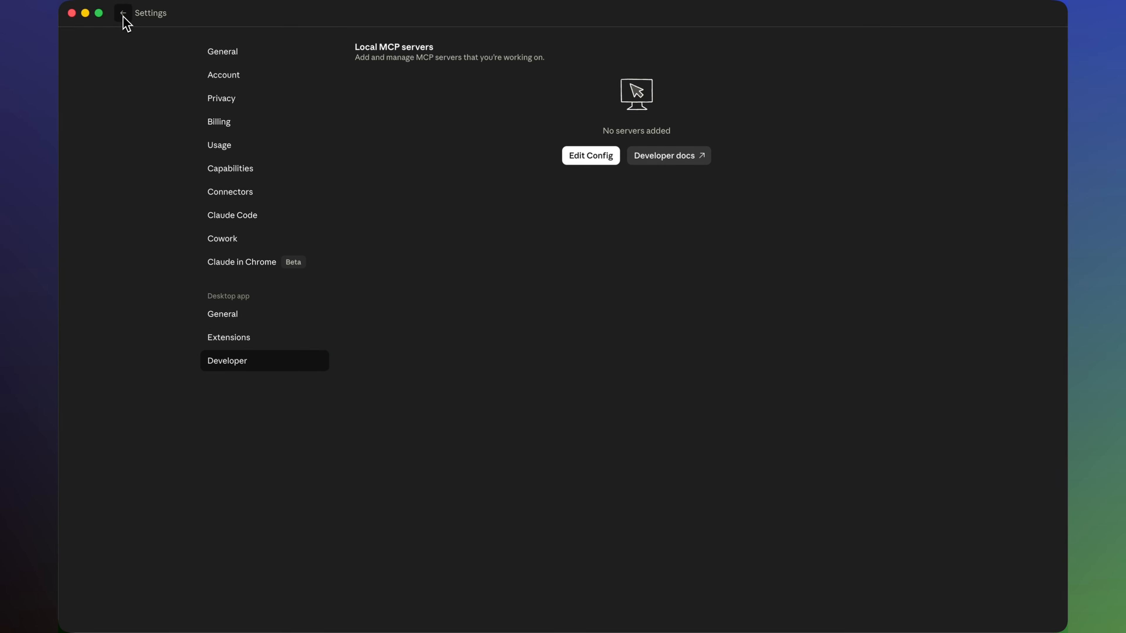
click(123, 14)
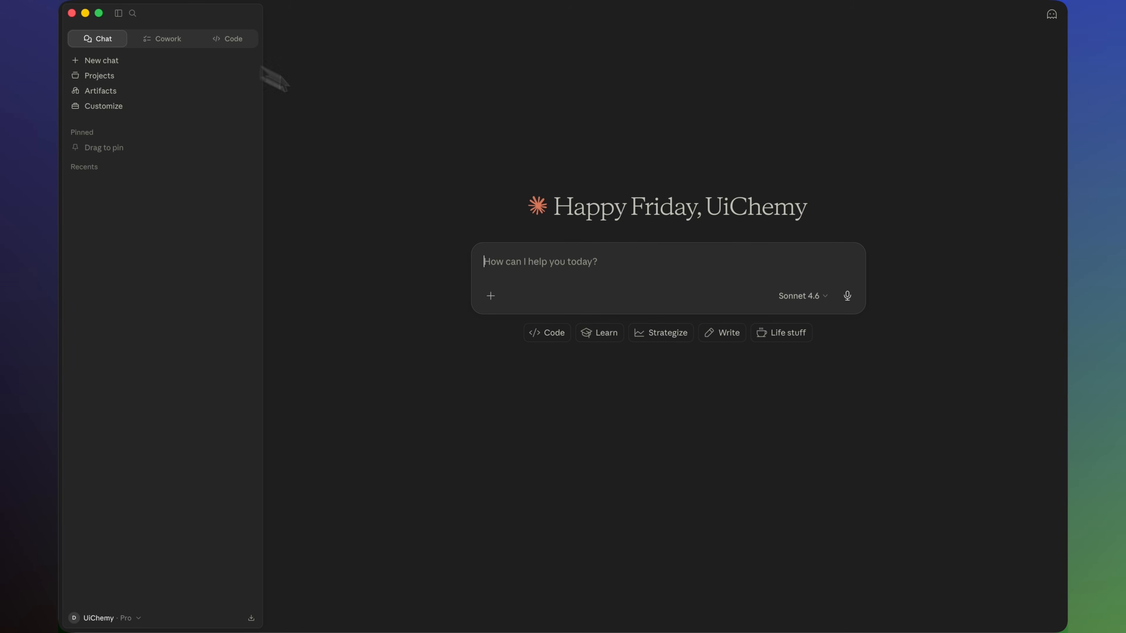
click(492, 297)
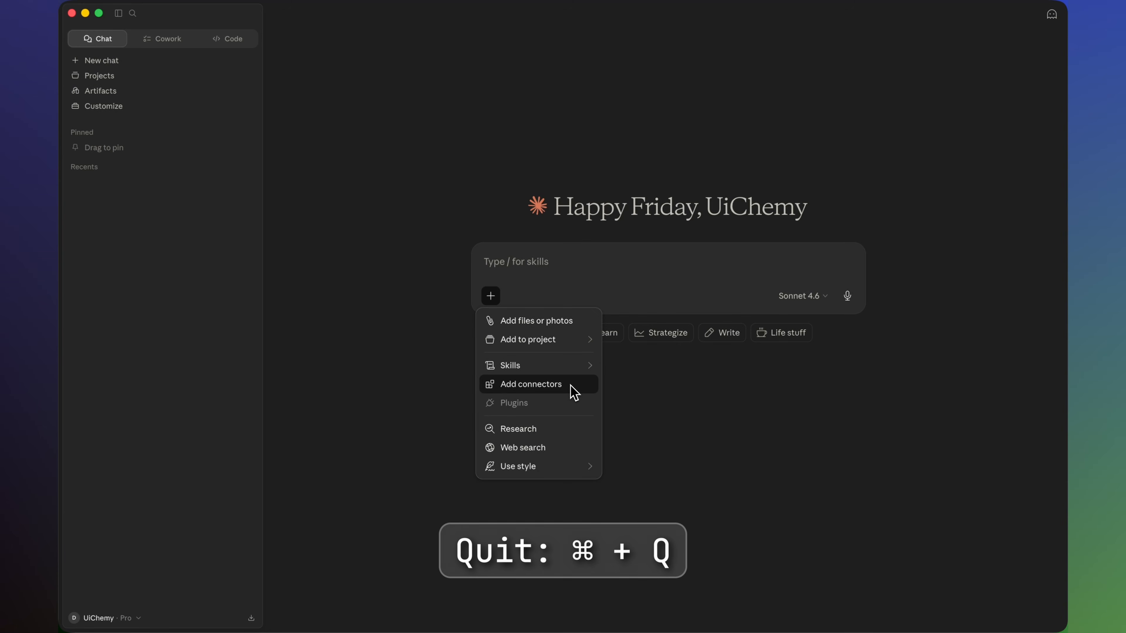
key(super+q)
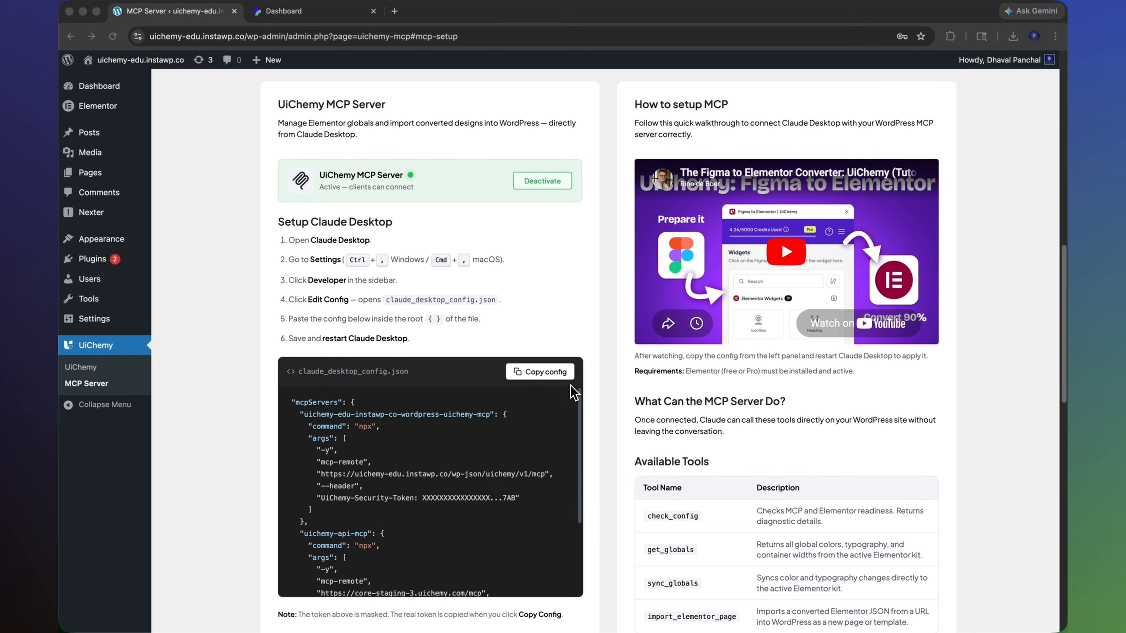
key(super+space)
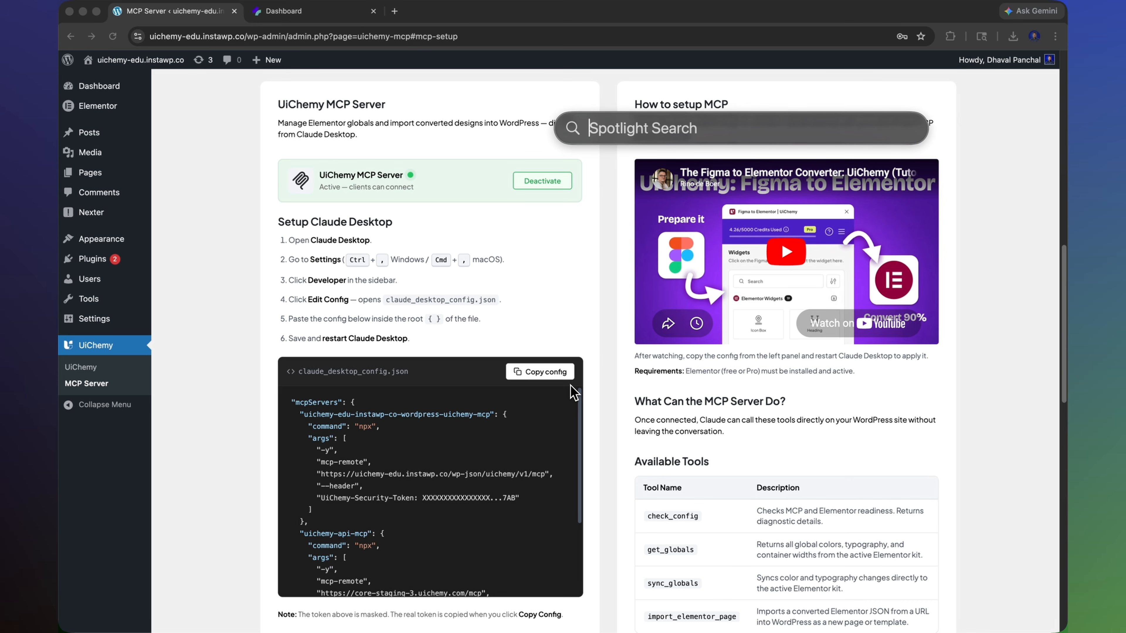
text(claude)
key(Return)
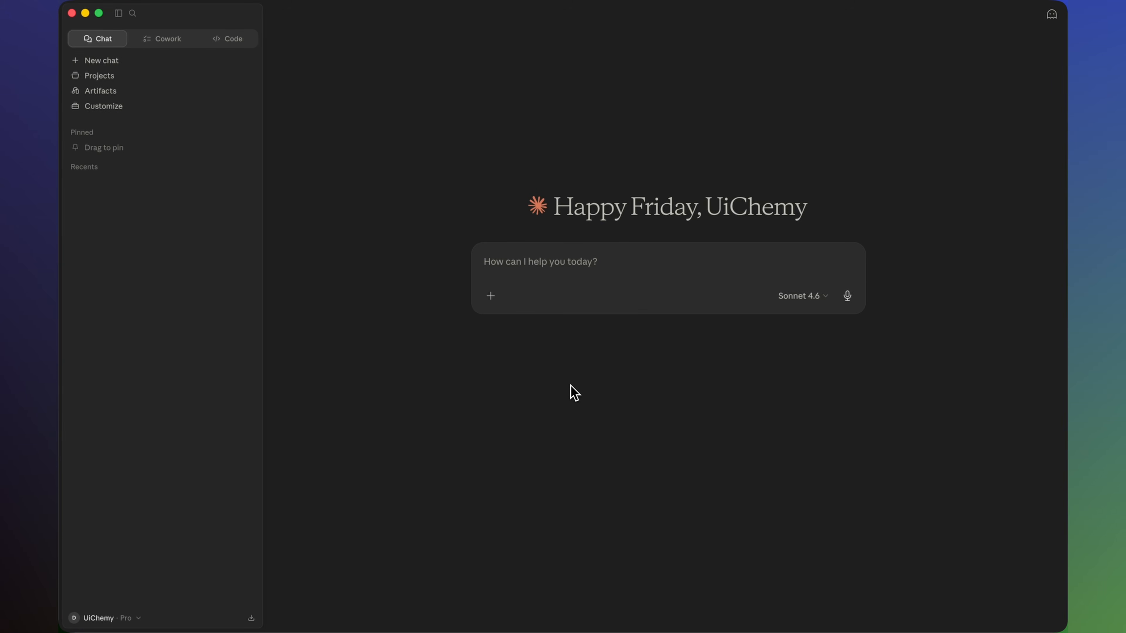
- Search the connector directory for "figma" and add the Figma connector
click(493, 302)
mouse_move(552, 384)
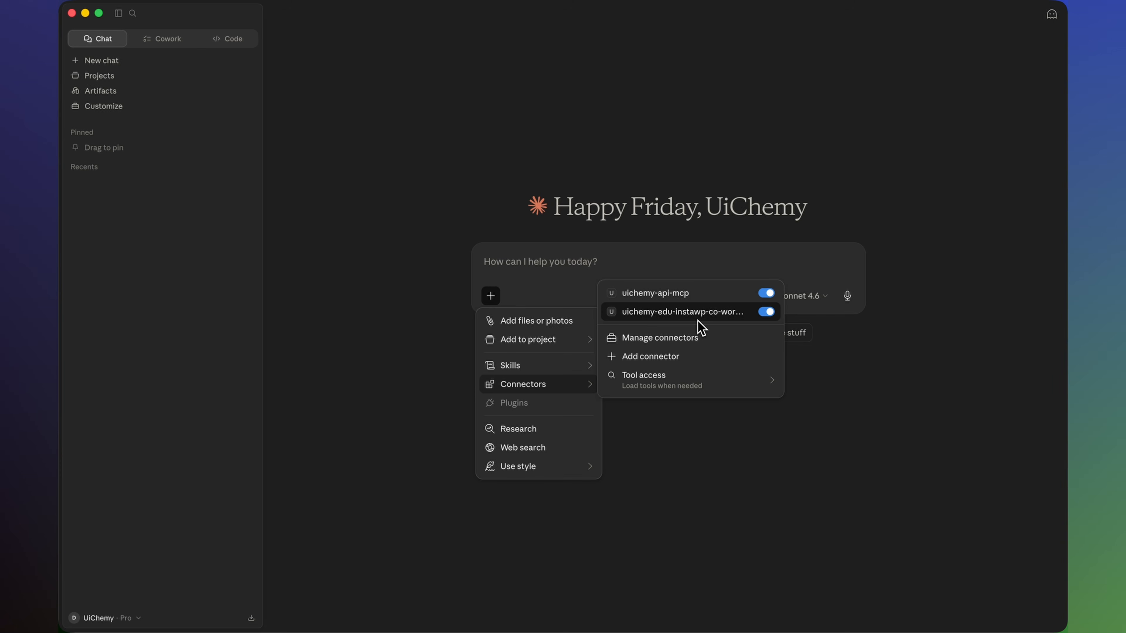
click(689, 369)
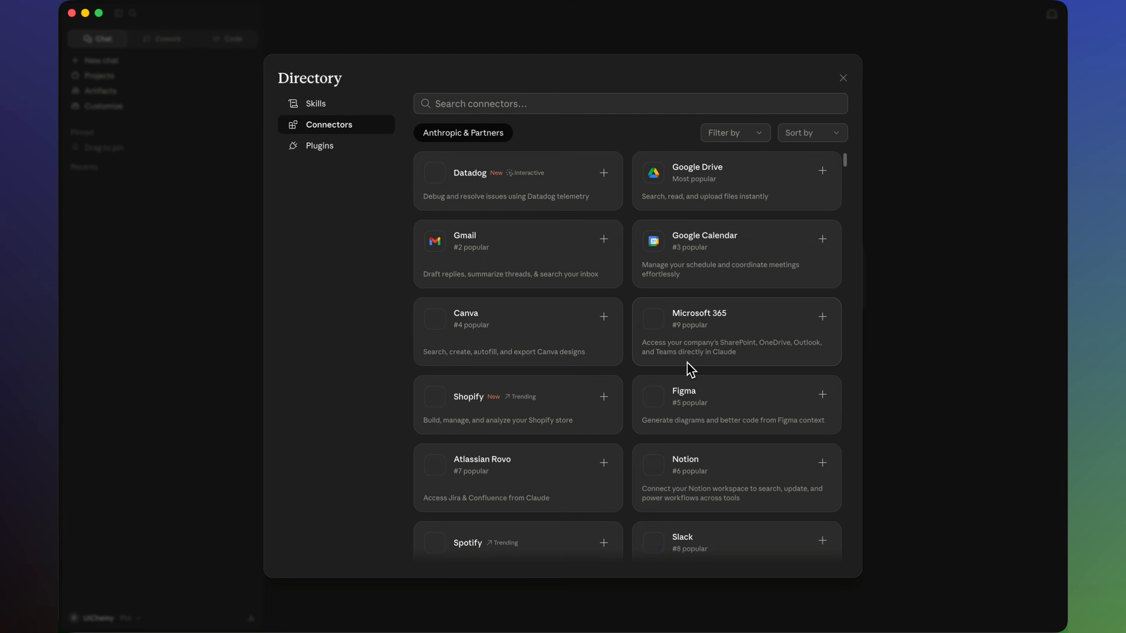
click(586, 105)
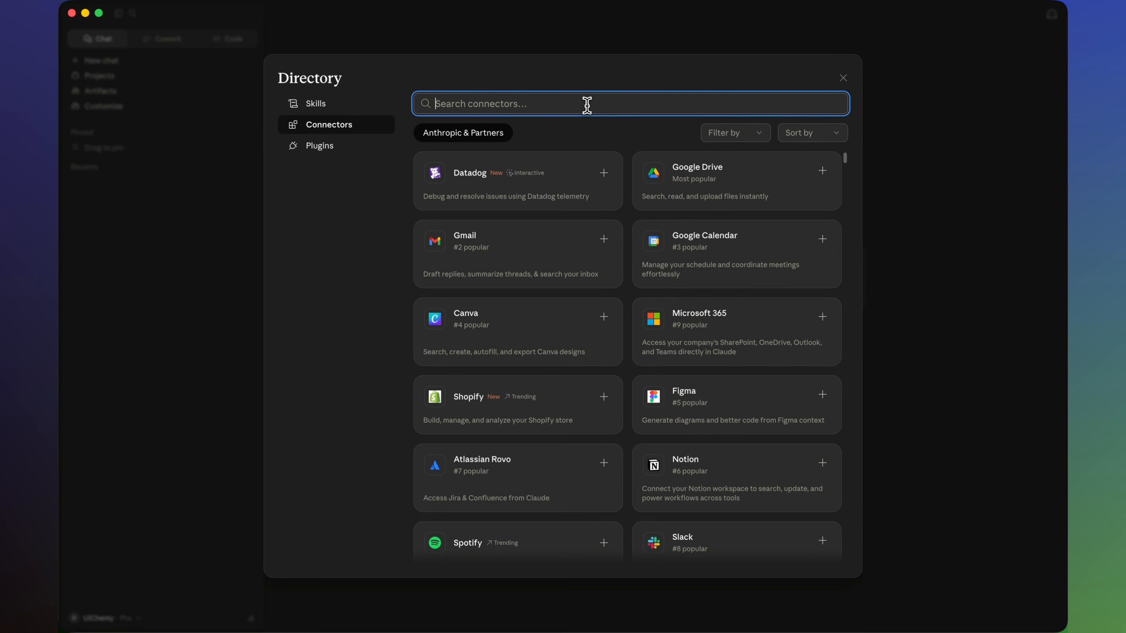
text(figma)
click(606, 172)
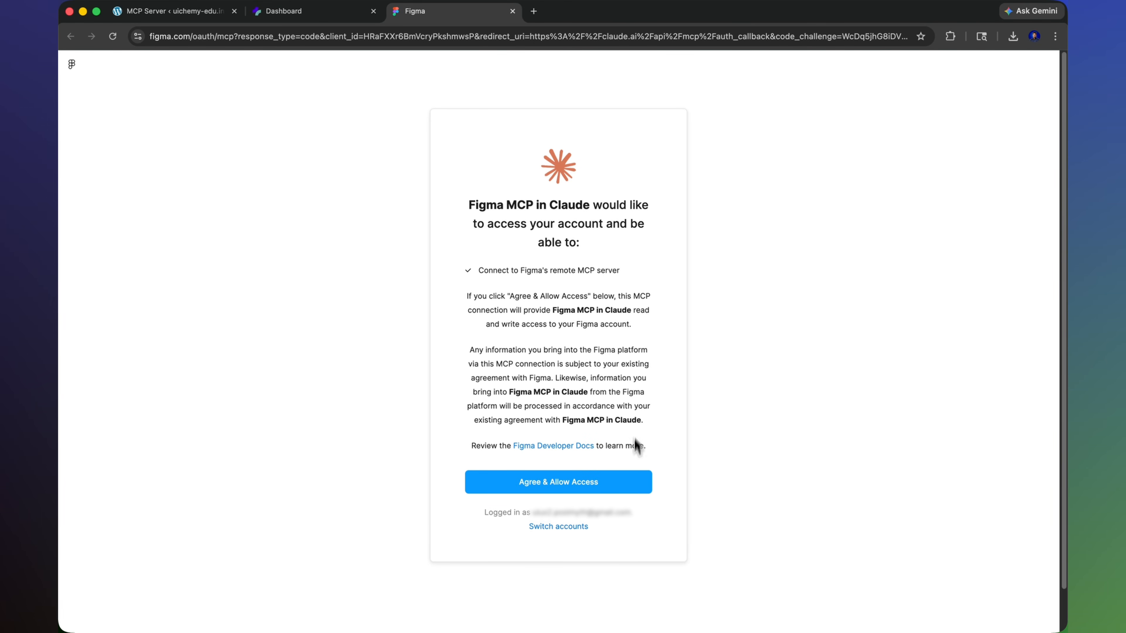
- Allow Figma MCP in Claude to access the Figma account, and quit and reopen Claude Desktop
click(626, 486)
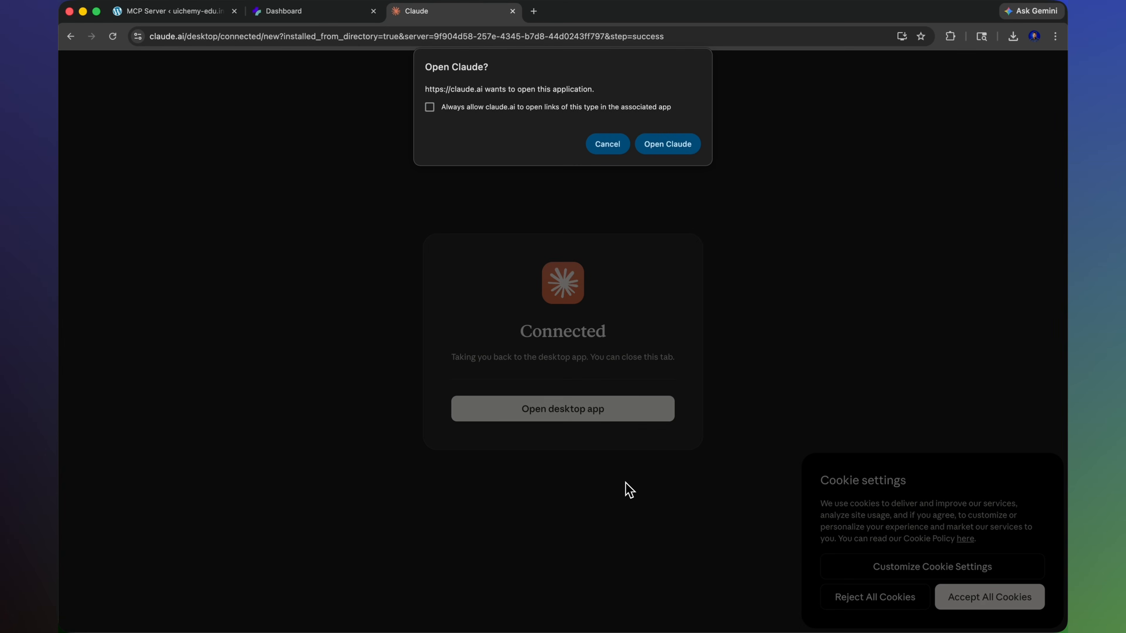
click(665, 144)
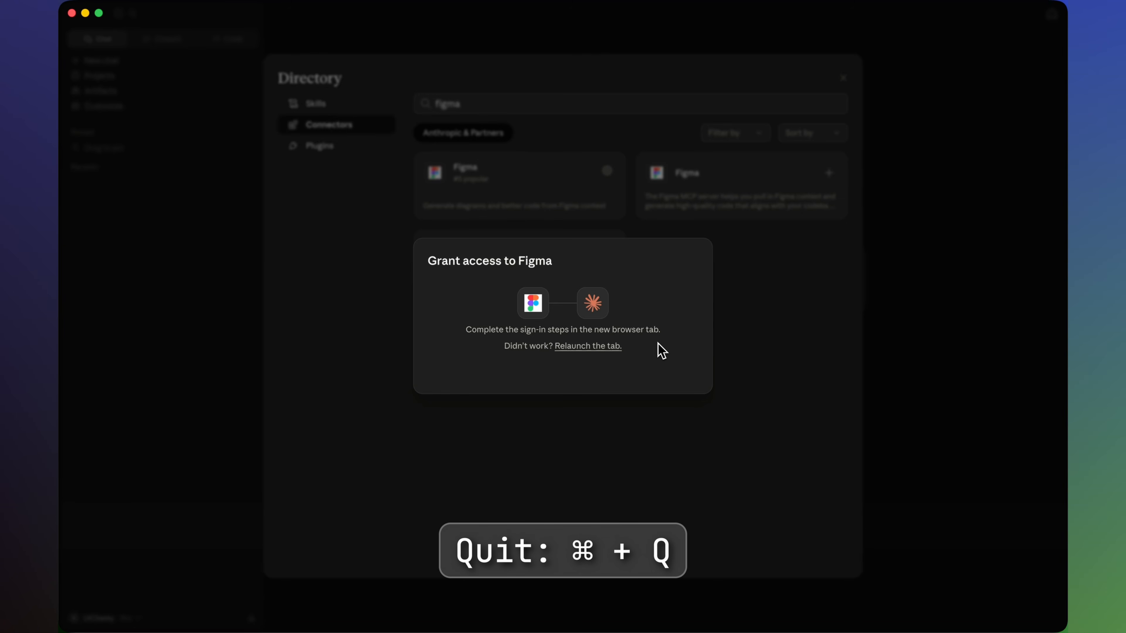
key(super+q)
click(628, 416)
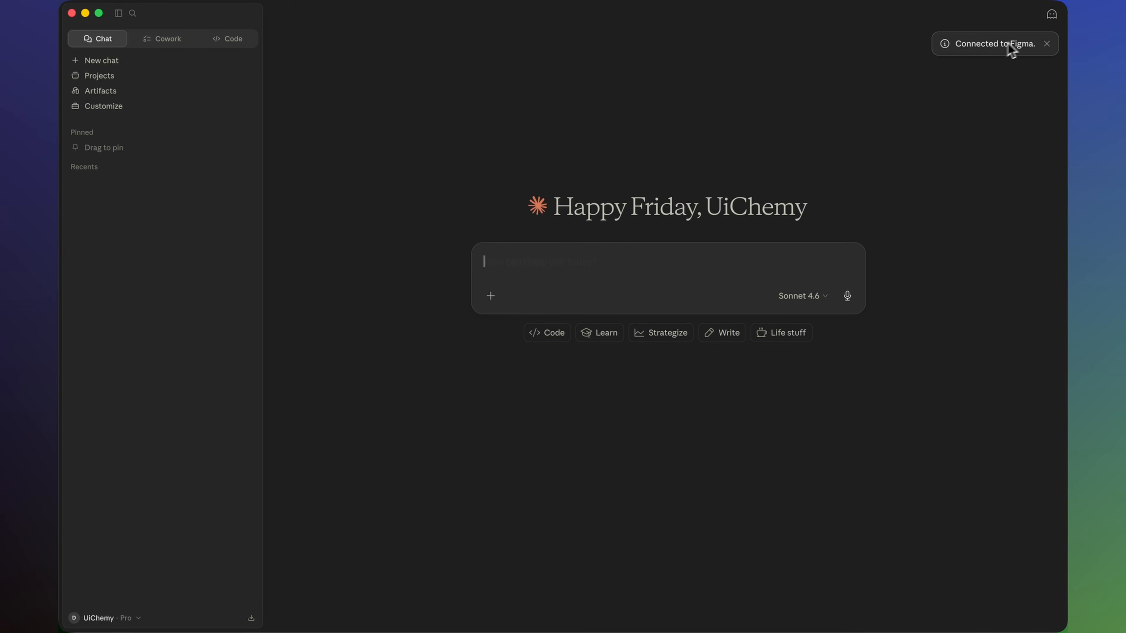
- Check that the Figma and UiChemy connectors are enabled for the chat
click(491, 295)
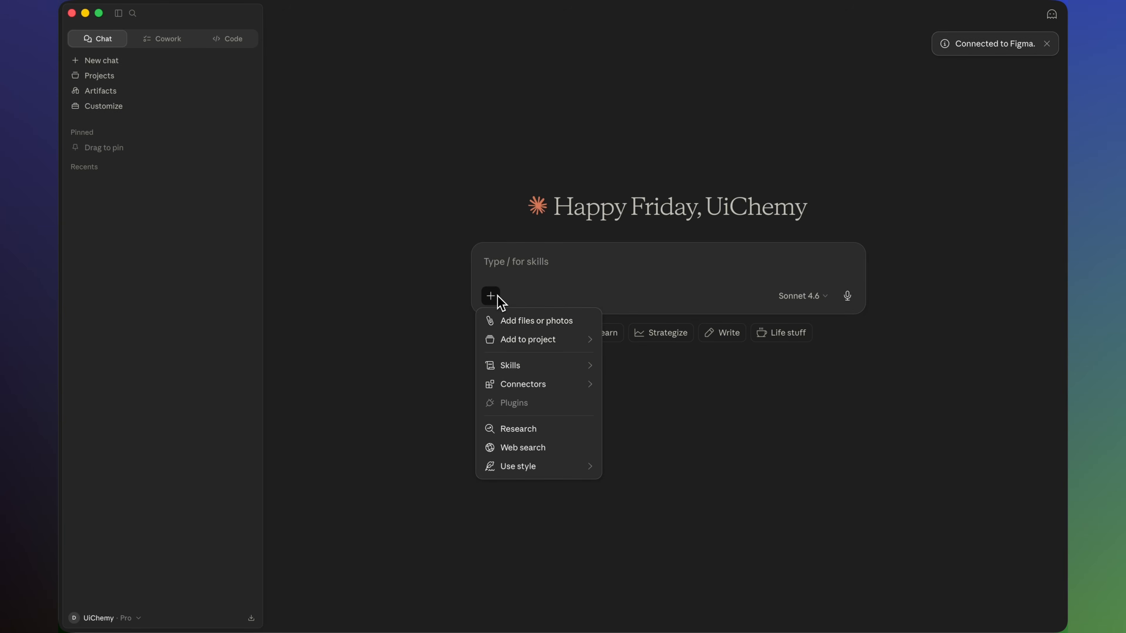
mouse_move(521, 377)
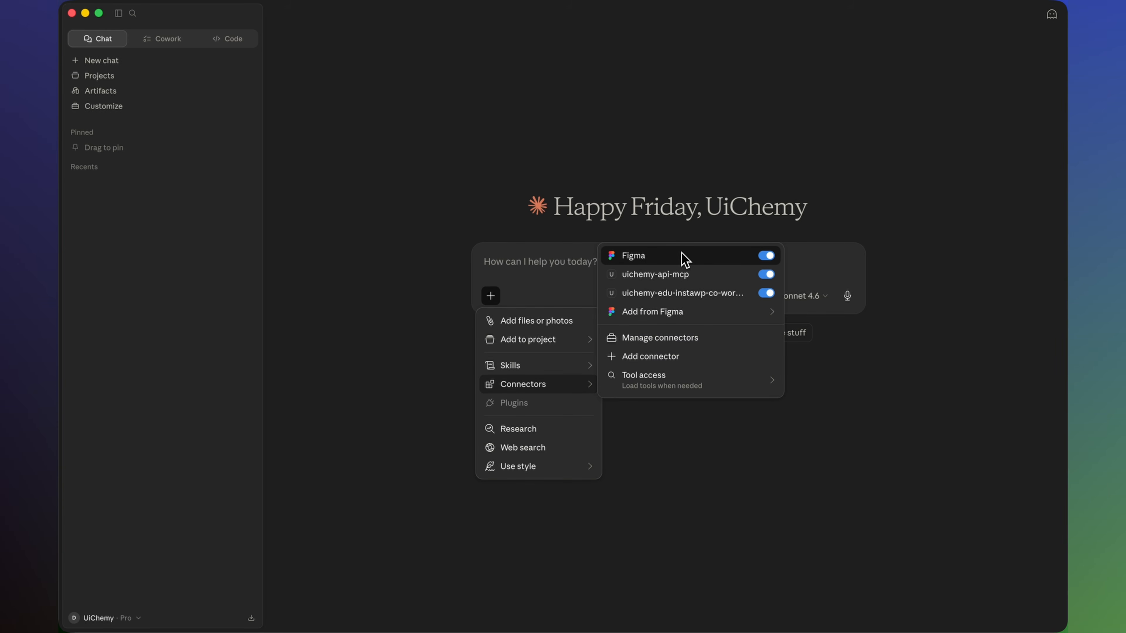
click(576, 275)
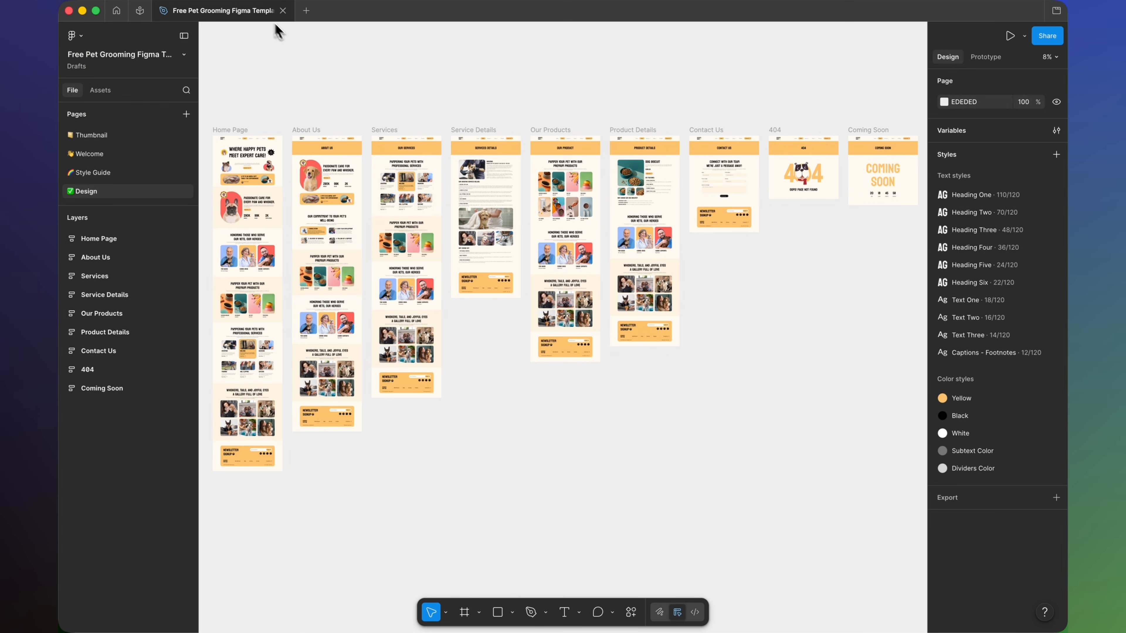
- Open the Free Pet Grooming Figma Template from its community page in Figma and copy the link to its Home Page frame
click(140, 13)
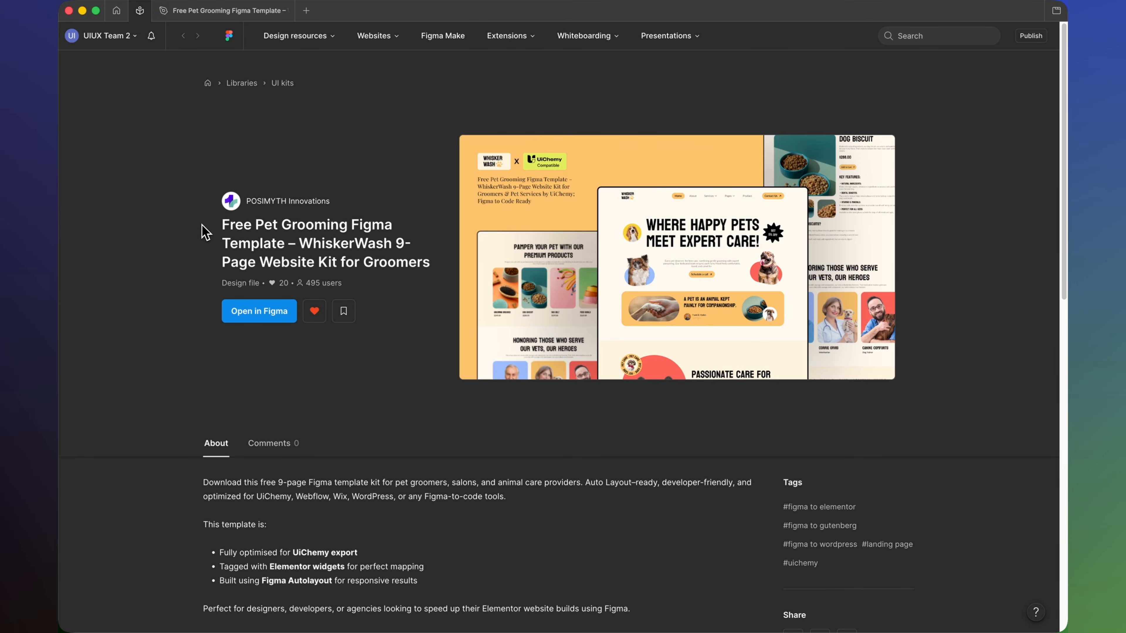
click(256, 318)
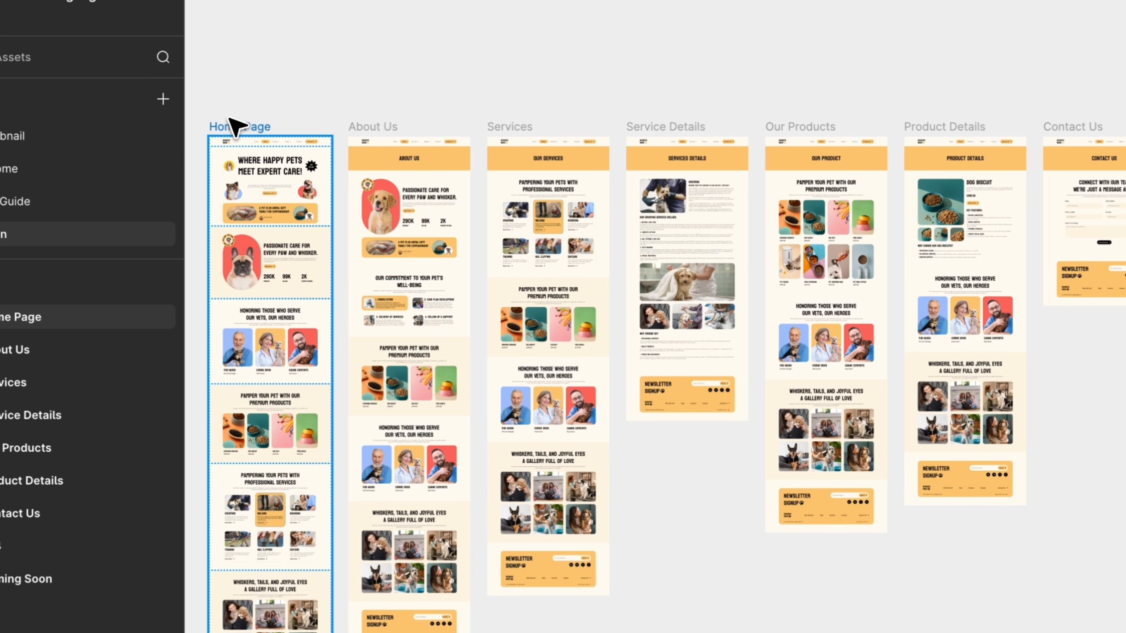
click(225, 128)
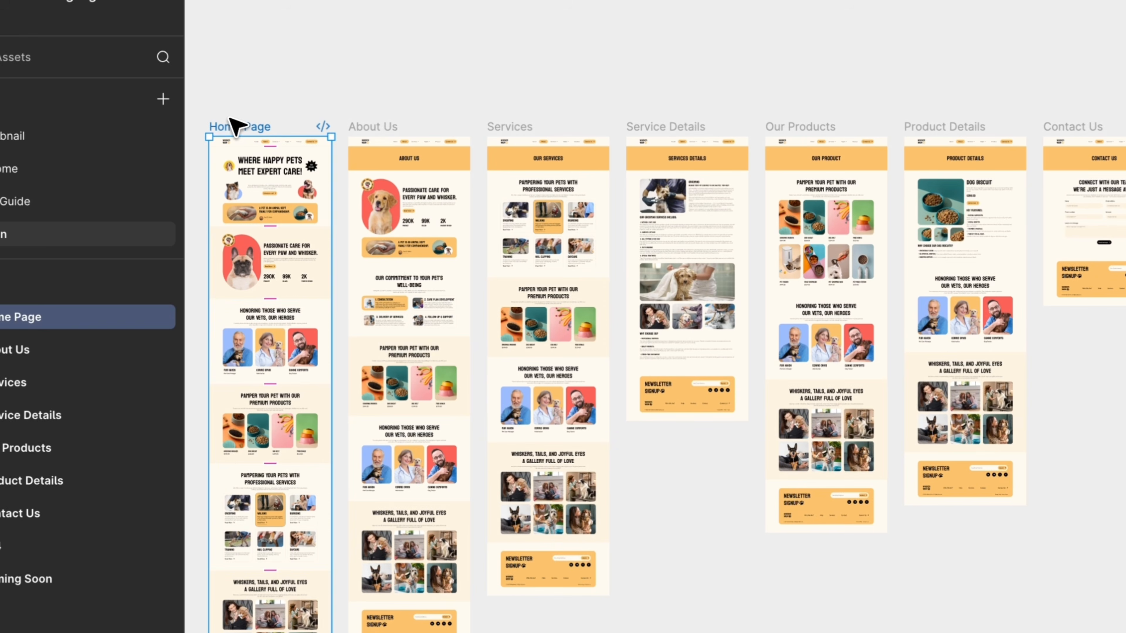
right_click(231, 120)
mouse_move(369, 212)
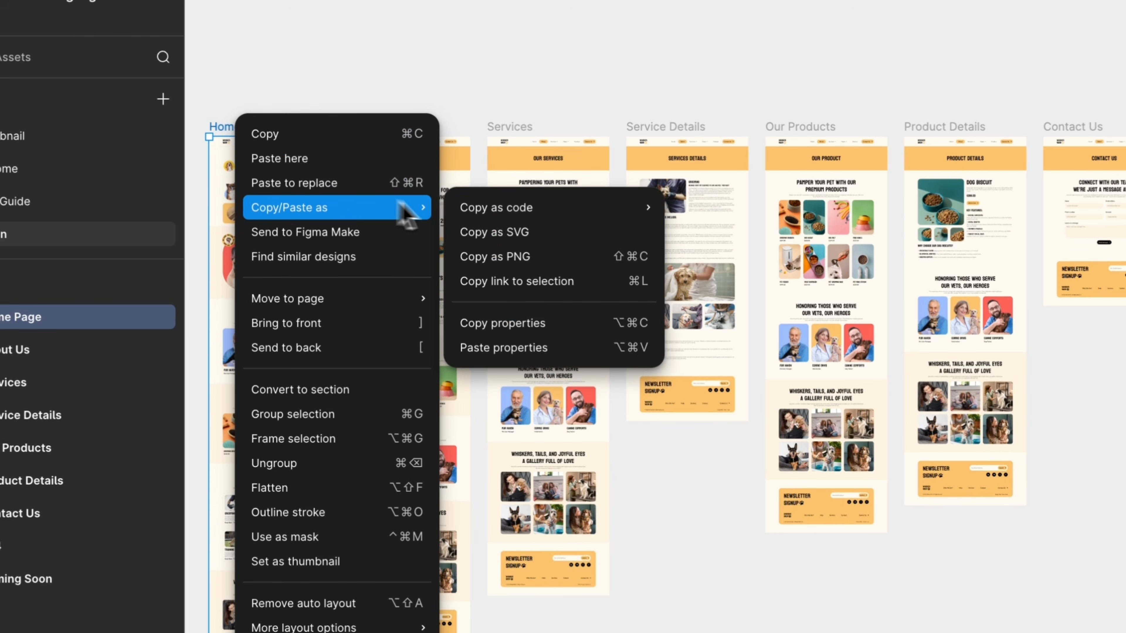
click(519, 281)
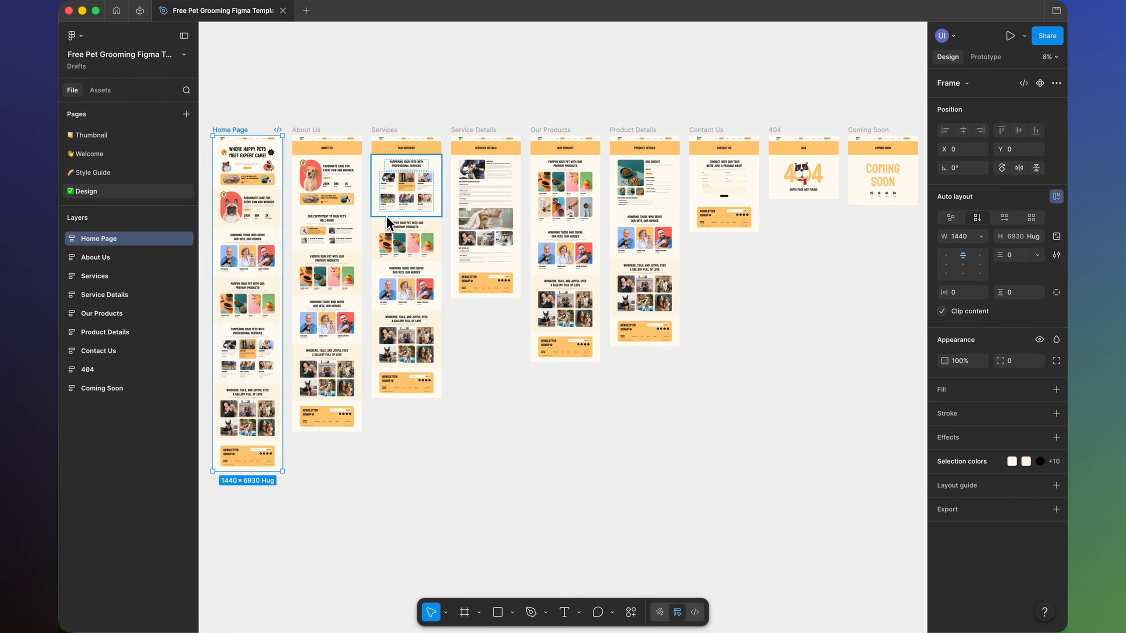
- Send the copied frame link in a Claude Desktop chat with the prompt "Export this Figma Design to Elementor using the UiChemy MCP"
key(ctrl+Left)
click(539, 267)
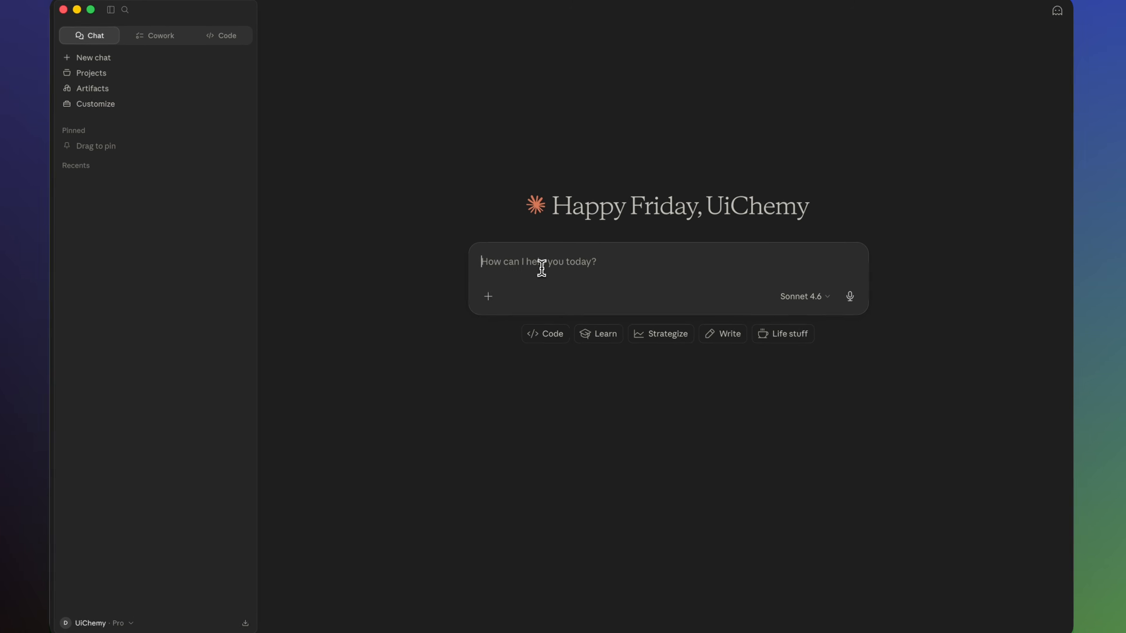
key(super+v)
key(shift+Return)
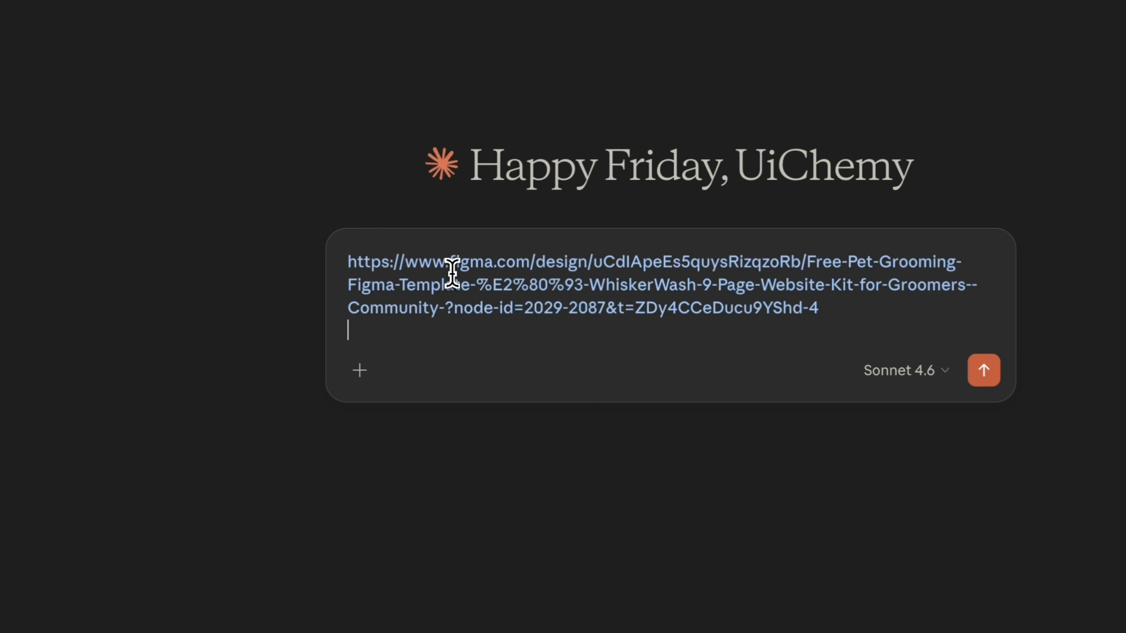
text(Export this Figma Desi)
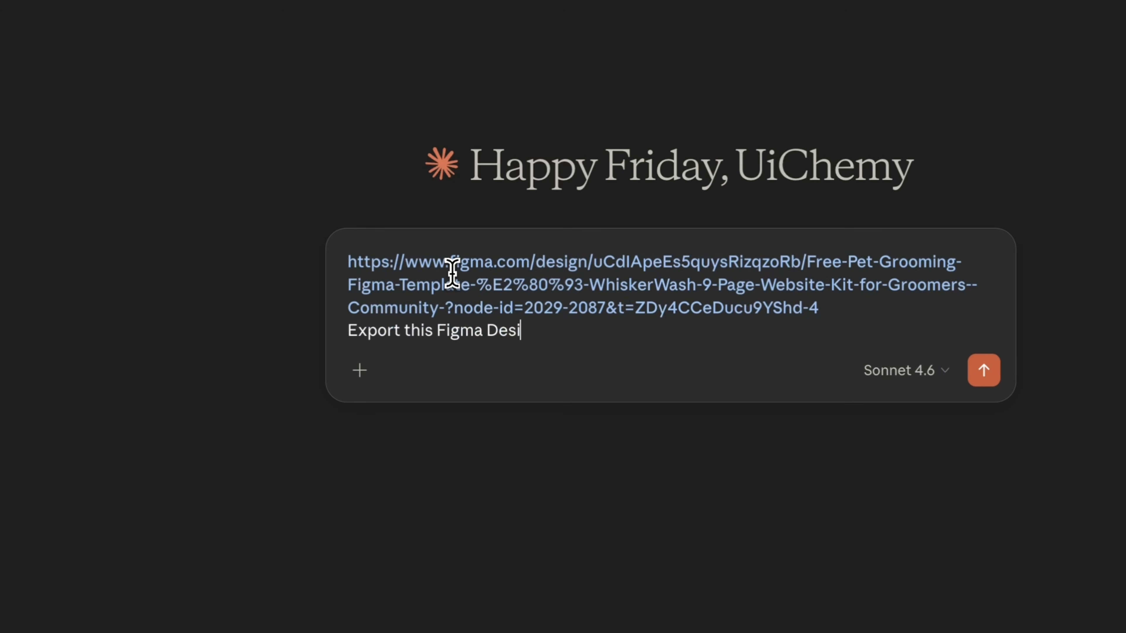
text(gn to Elementor using the UiChemy MCP)
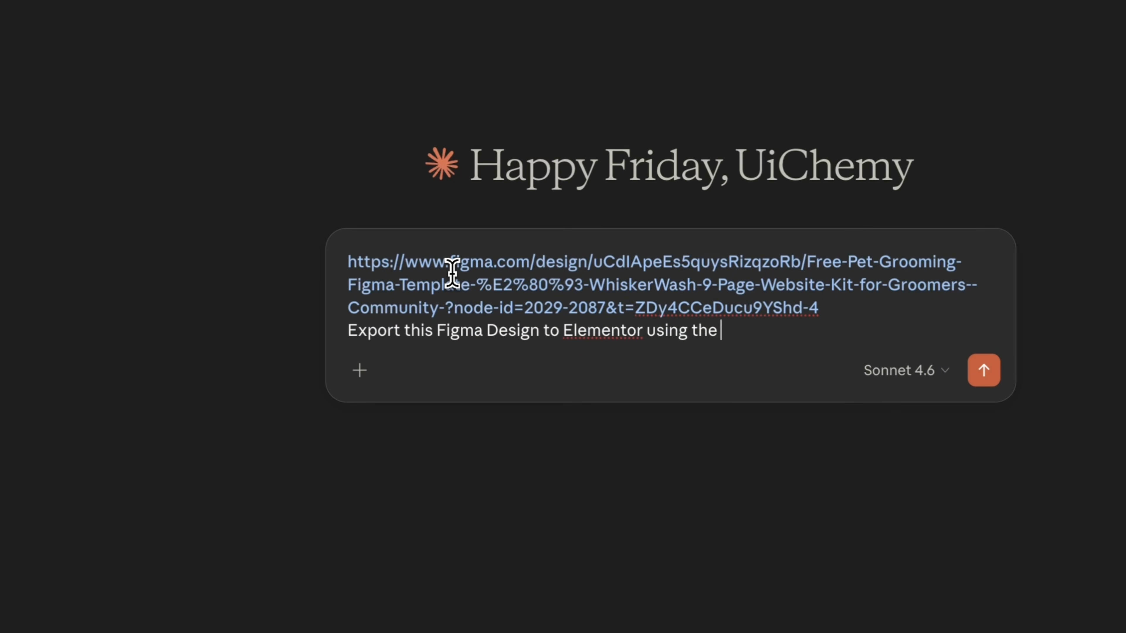
key(Return)
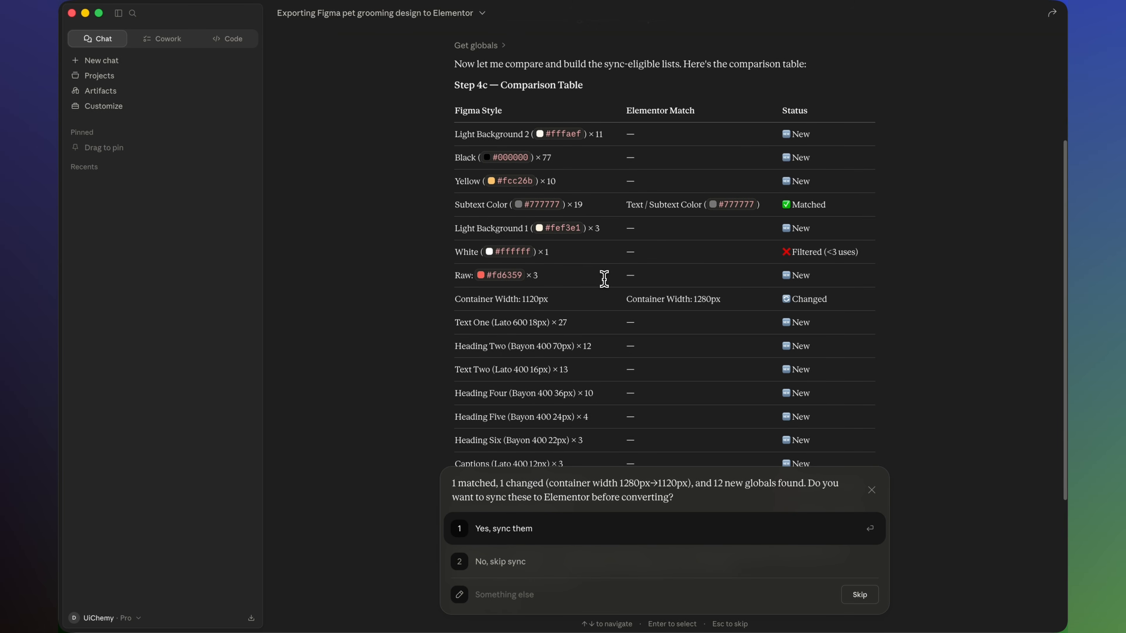
- Review the comparison table of Figma and Elementor globals and agree to sync them to Elementor before converting
scroll(603, 279, down, 5)
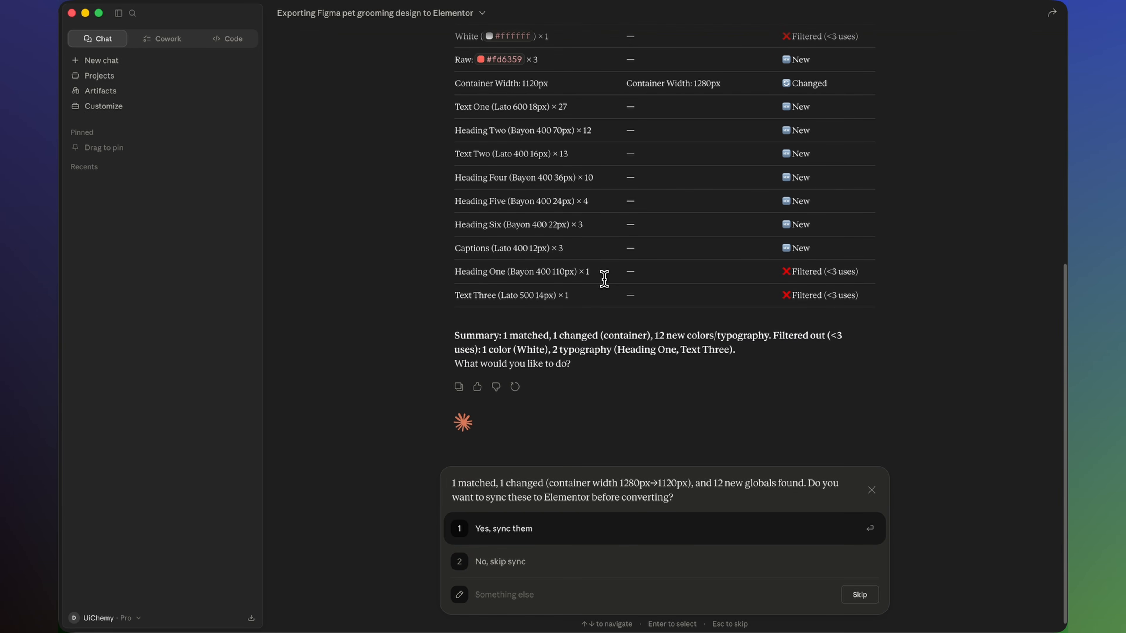
click(590, 539)
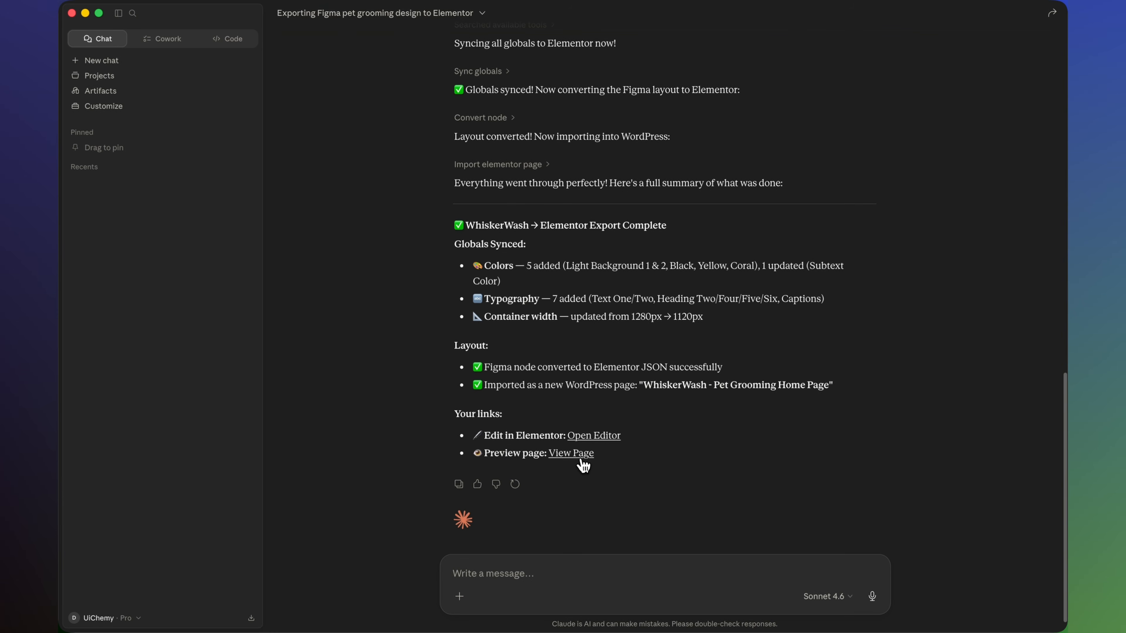
- Open the preview of the exported WordPress page in the browser and look through its sections
click(582, 460)
scroll(583, 465, down, 15)
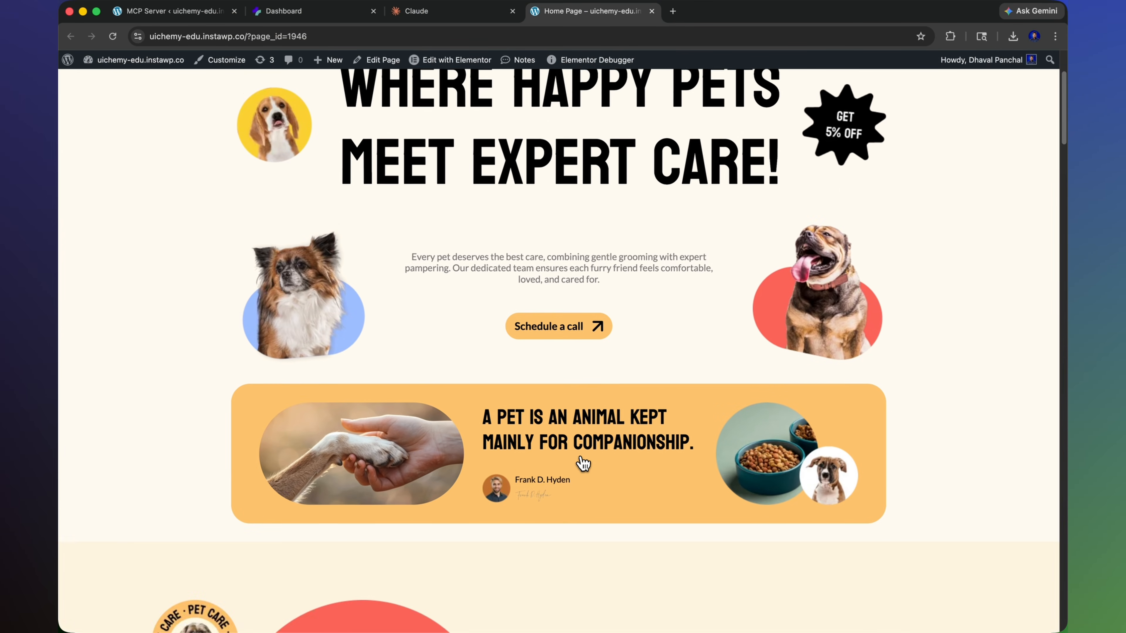
scroll(583, 464, down, 15)
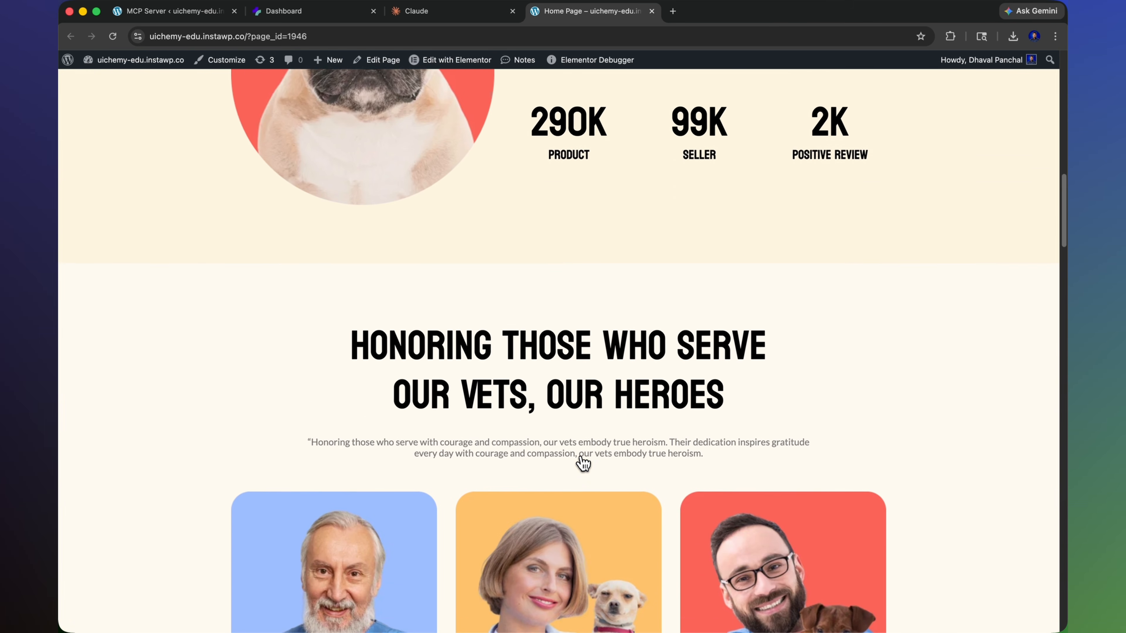
scroll(583, 463, down, 12)
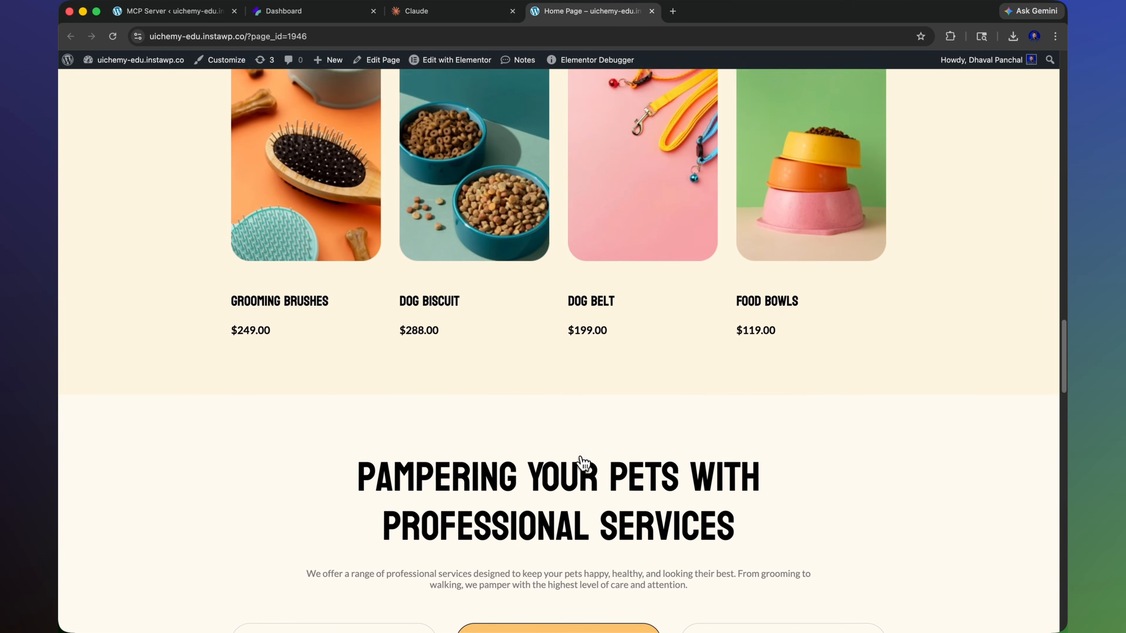
scroll(583, 463, down, 15)
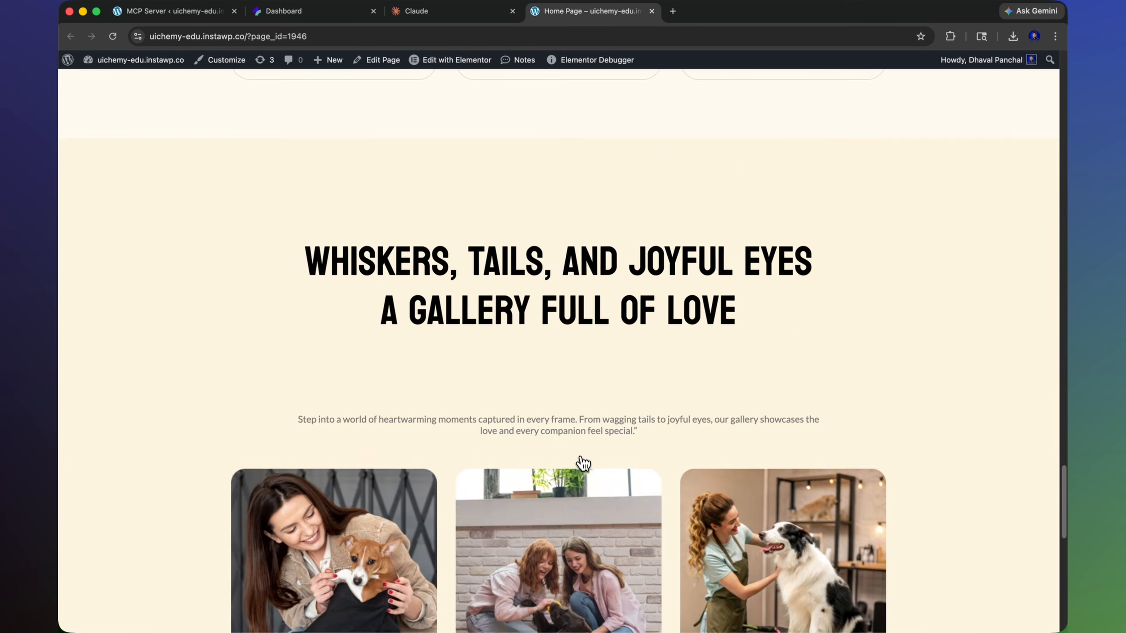
scroll(584, 463, up, 10)
scroll(583, 463, up, 20)
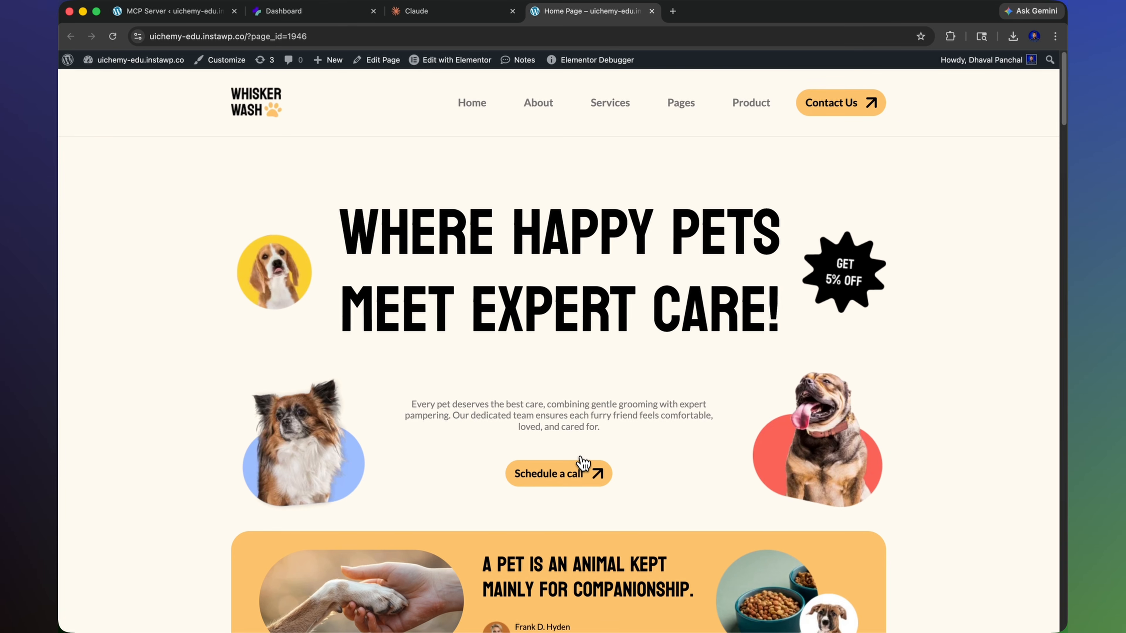
- Open the Home Page in the Elementor editor and check the global font assigned to the hero description text
mouse_move(468, 69)
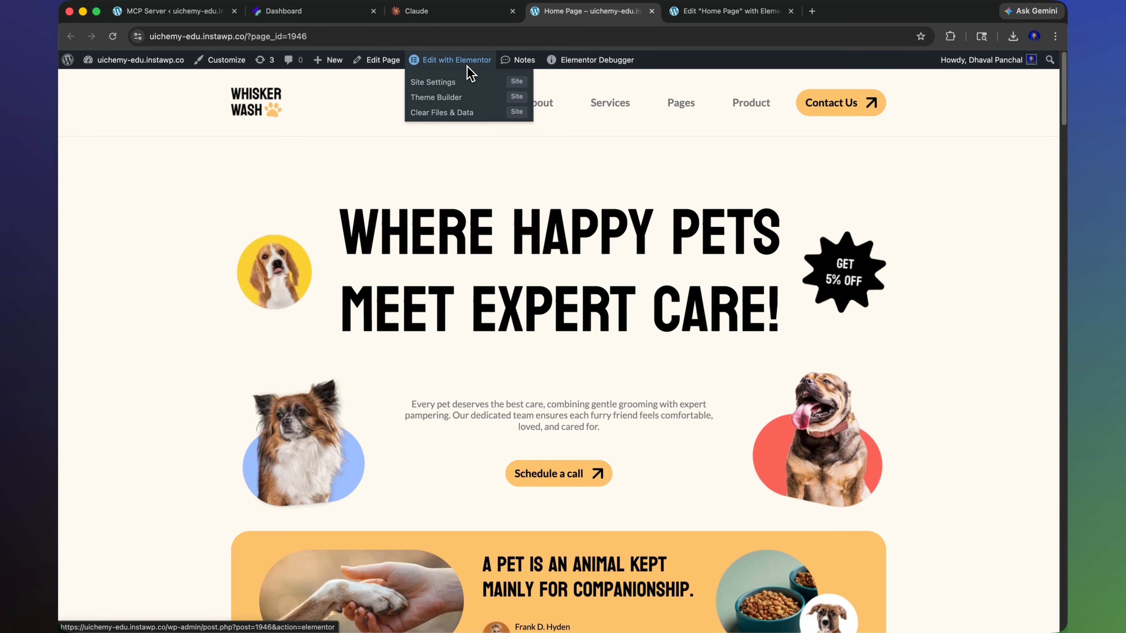
click(692, 14)
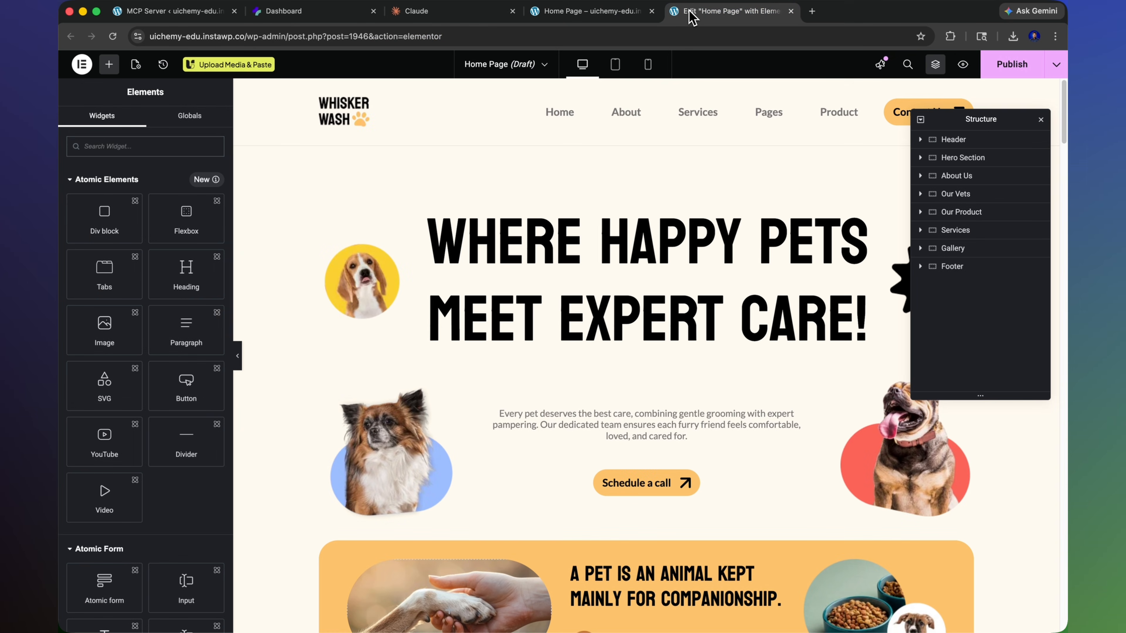
click(638, 428)
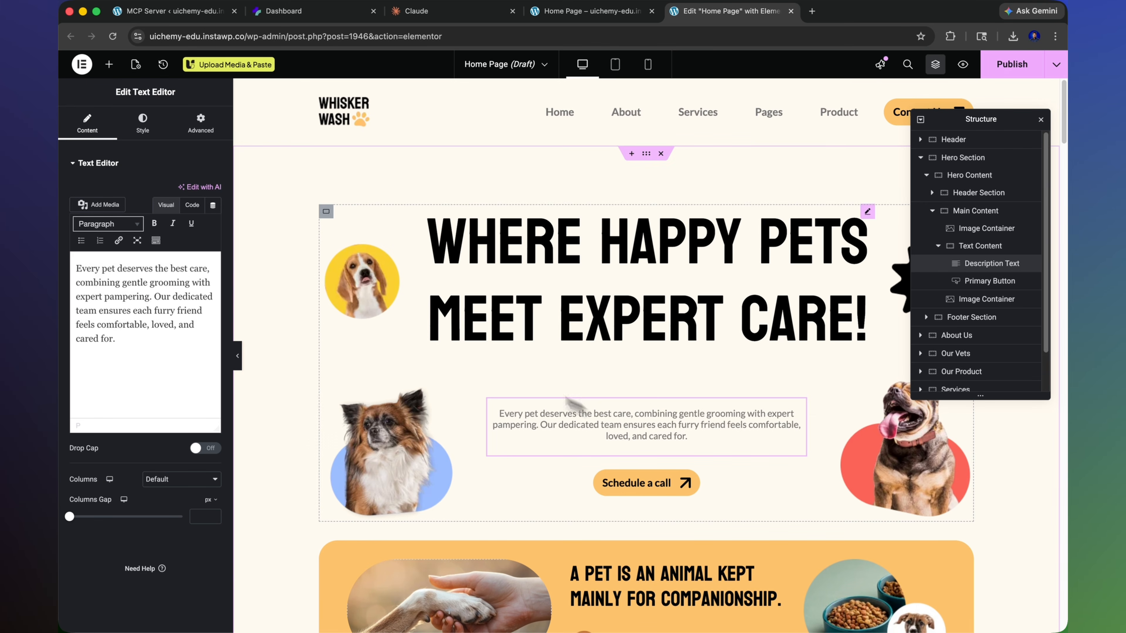
click(154, 124)
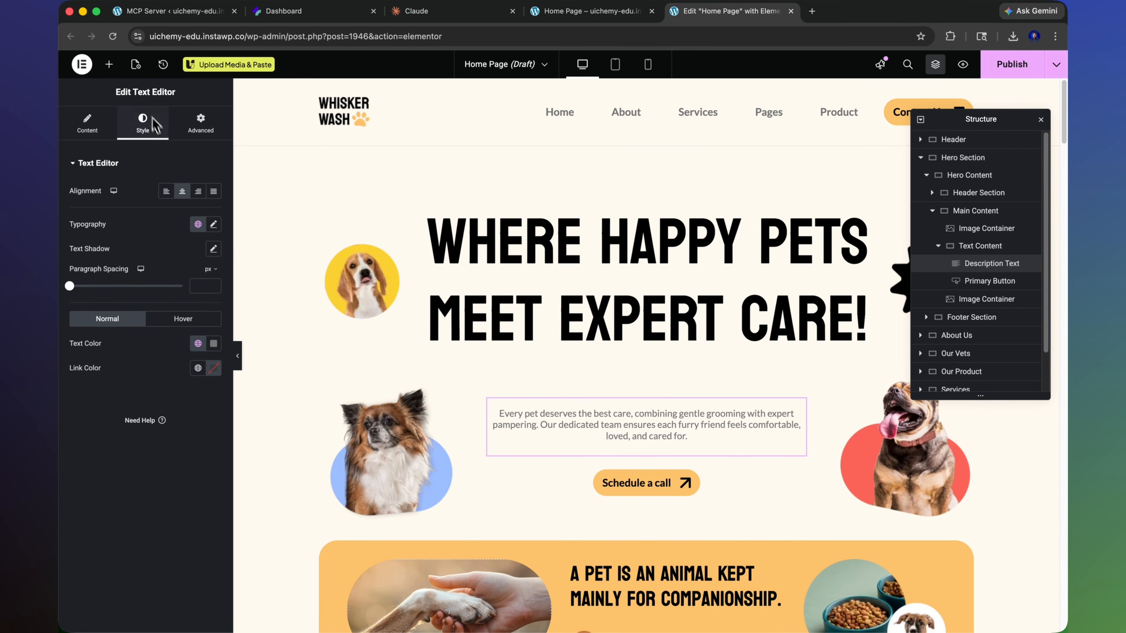
click(198, 224)
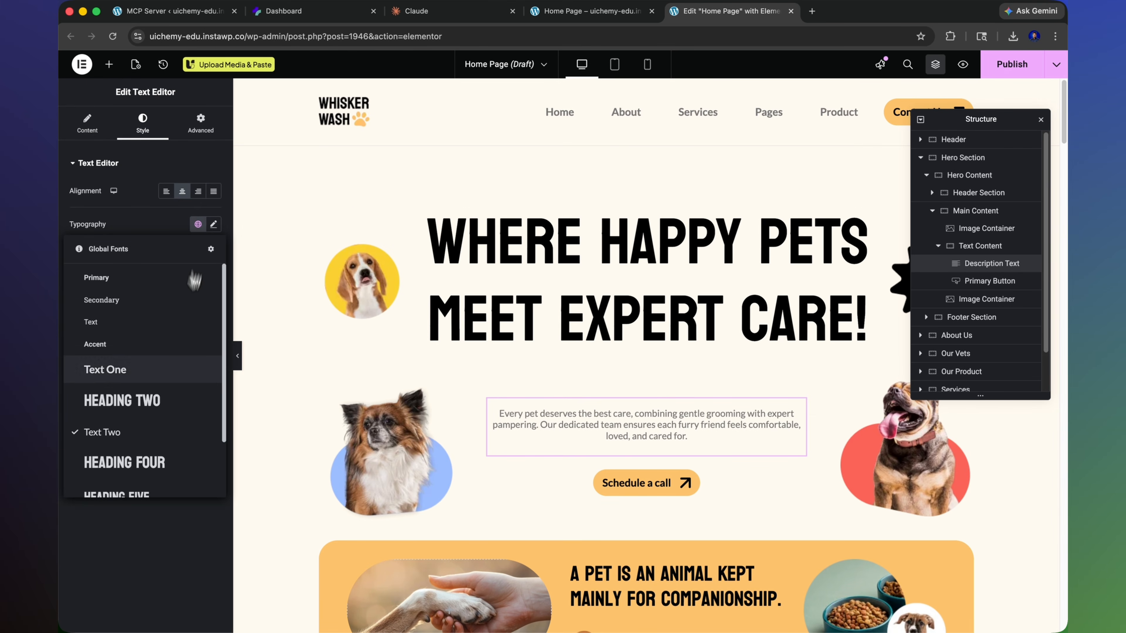
scroll(166, 428, down, 3)
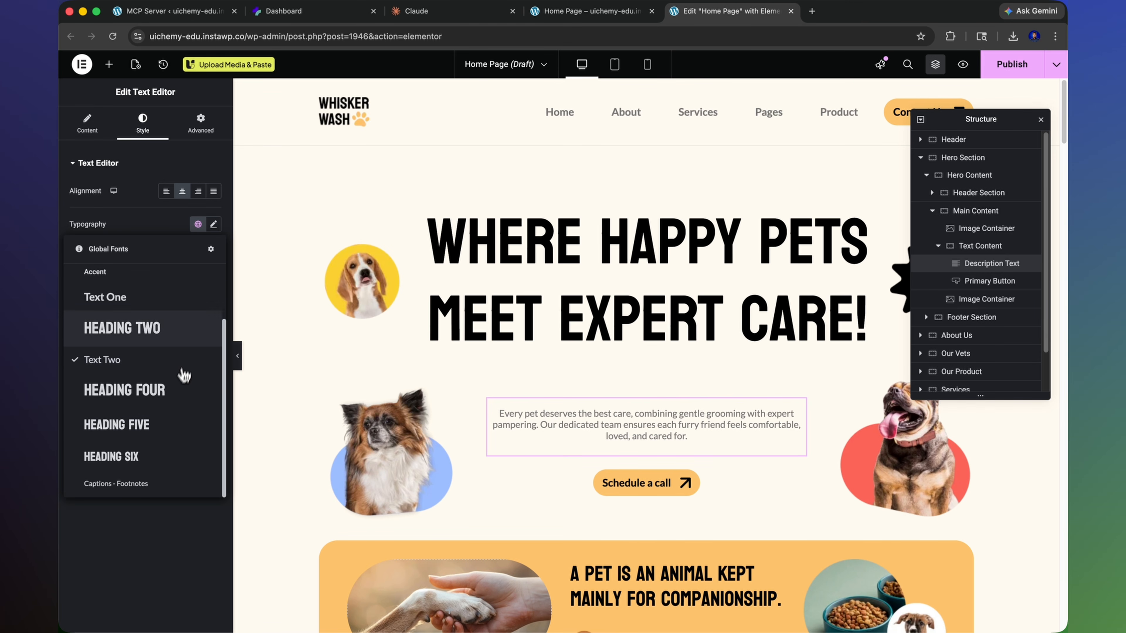
- Inspect the global text and background colors assigned to the hero section's "Schedule a call" button
click(661, 486)
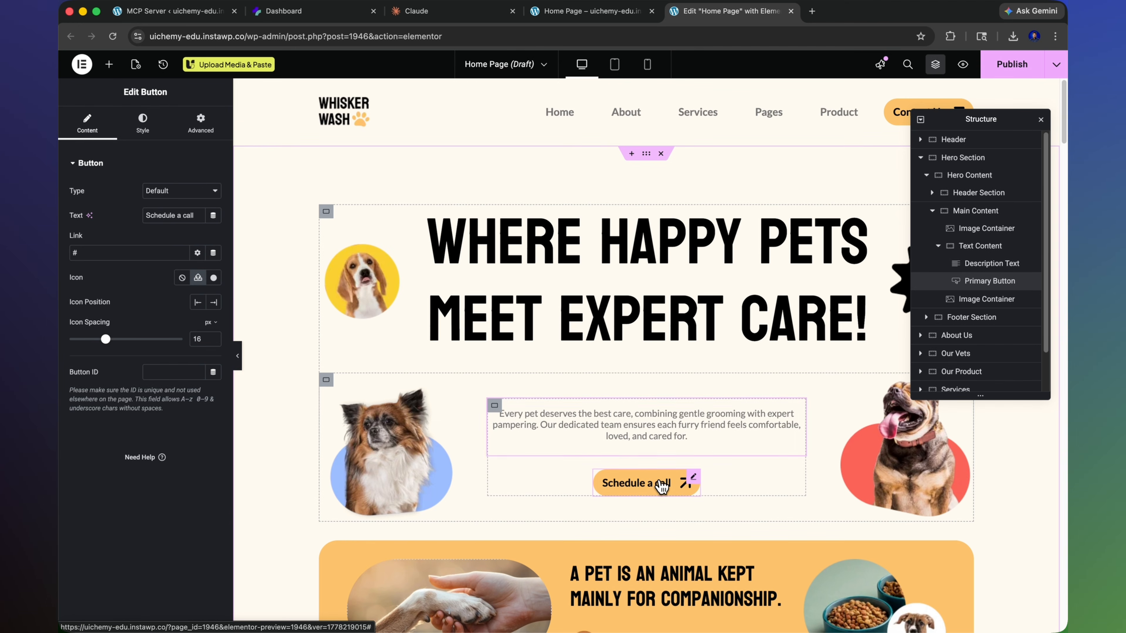
click(140, 122)
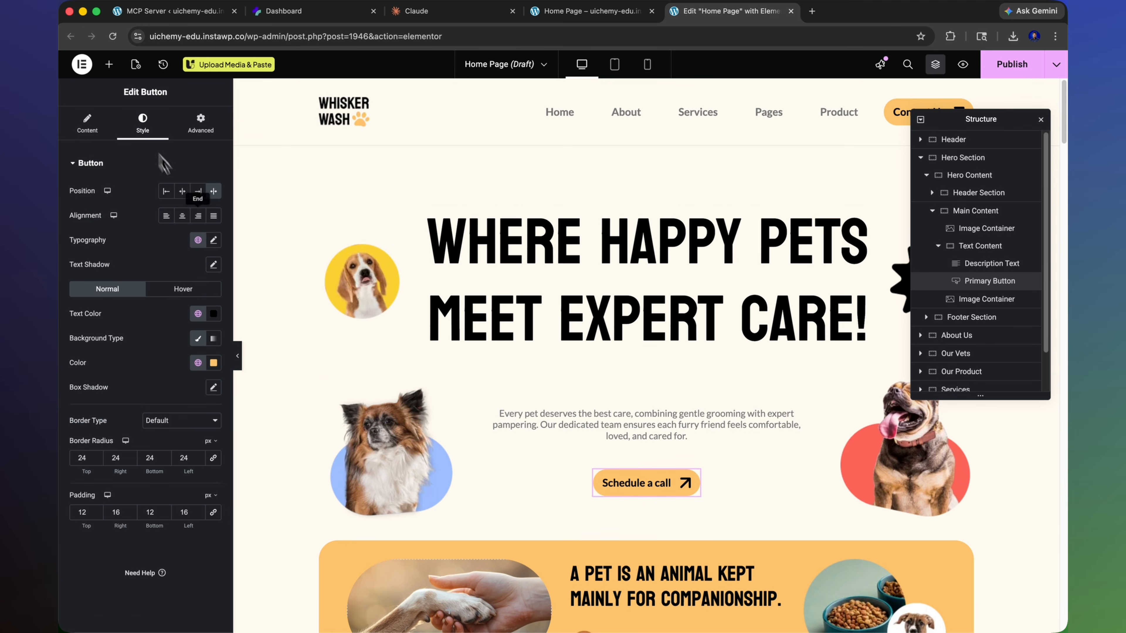
click(198, 314)
scroll(181, 490, down, 5)
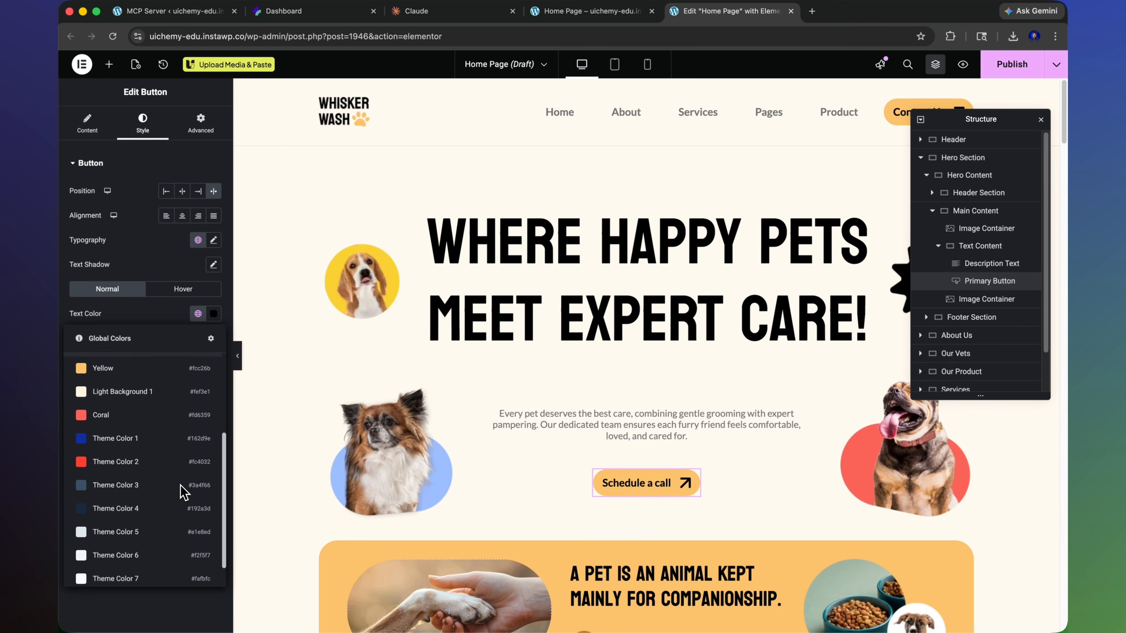
scroll(181, 492, up, 2)
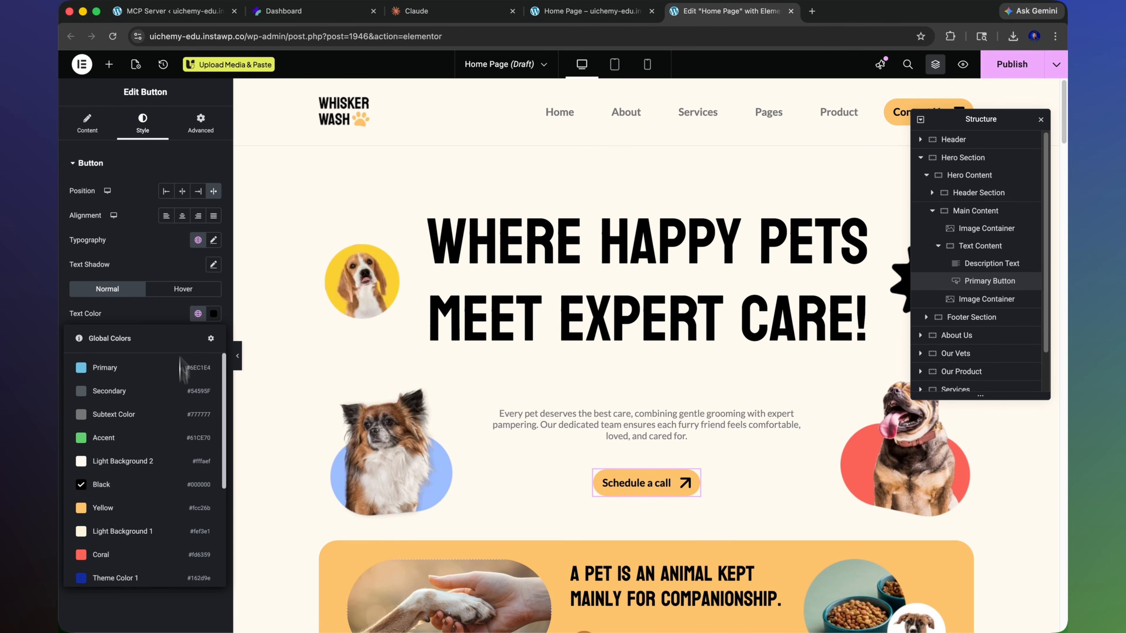
click(174, 313)
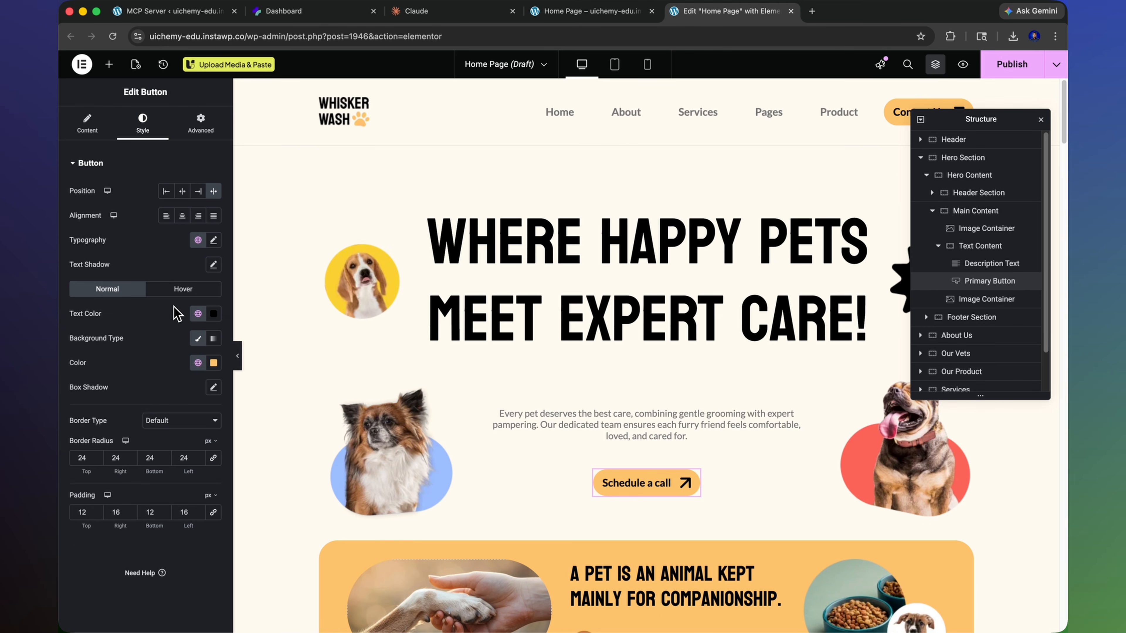
click(198, 363)
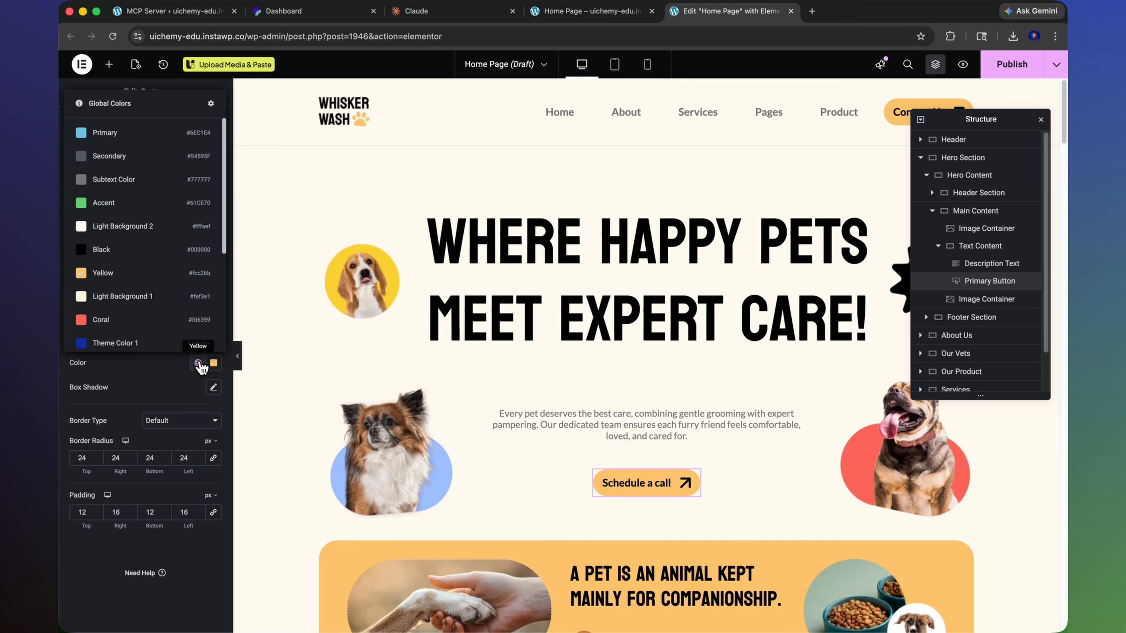
click(198, 363)
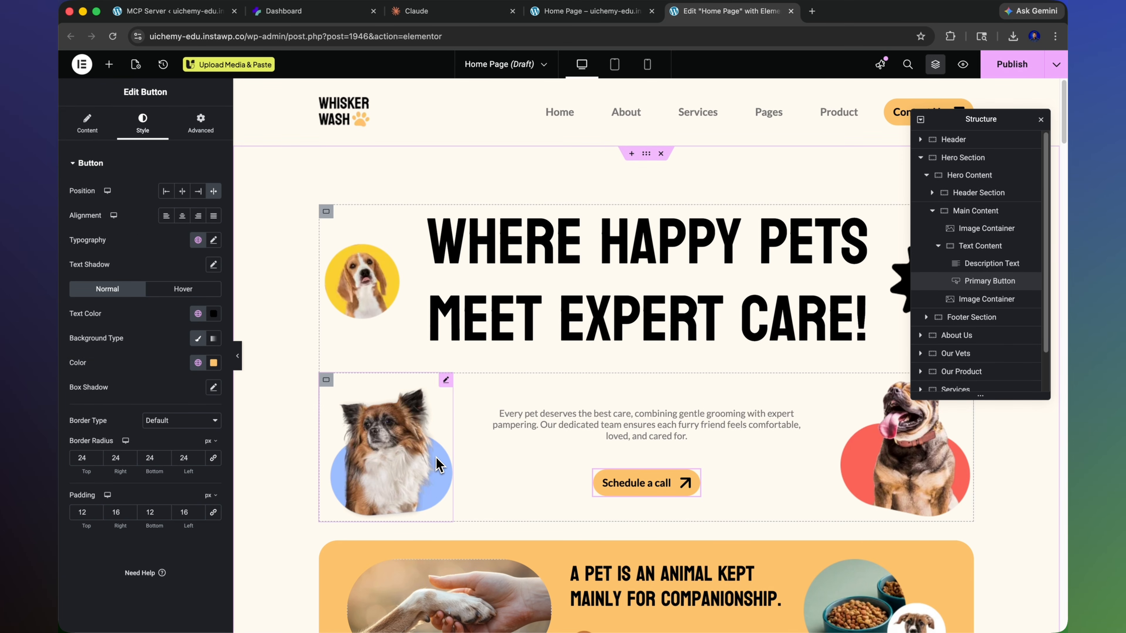
- Inspect the counter widgets for the Product and Seller statistics in the About Us section
scroll(436, 458, down, 10)
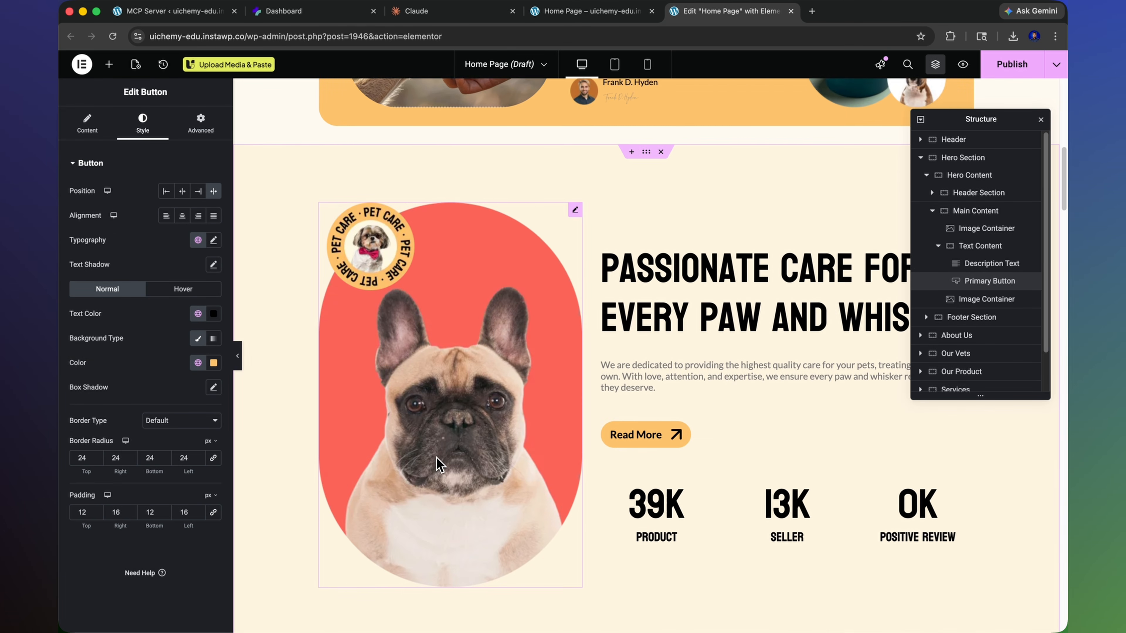
scroll(436, 456, down, 4)
click(655, 440)
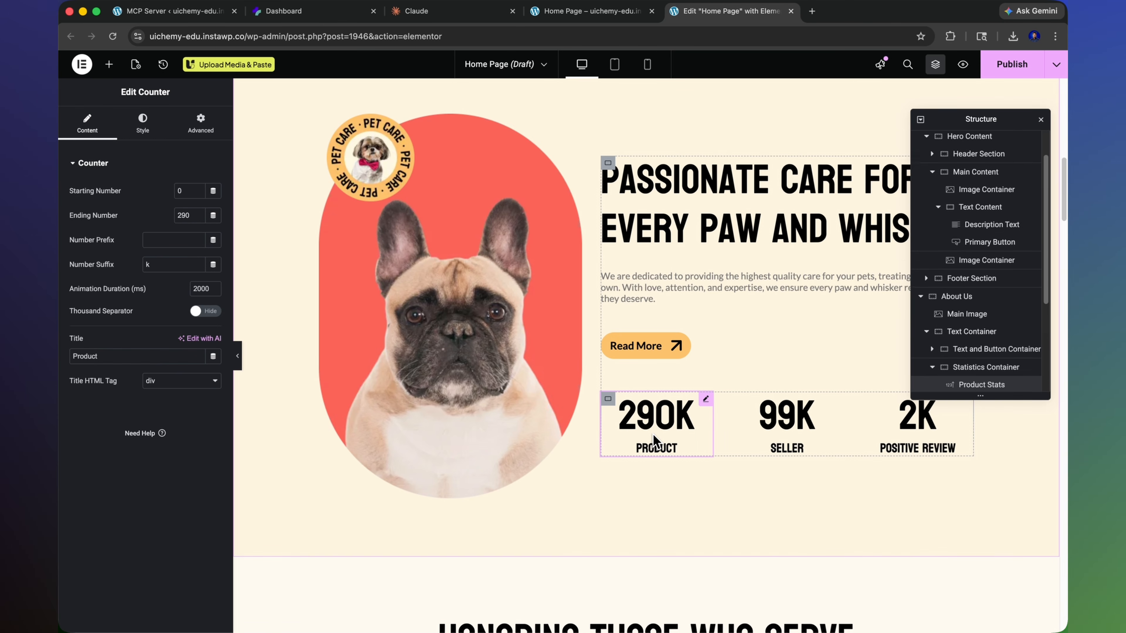
scroll(817, 442, down, 15)
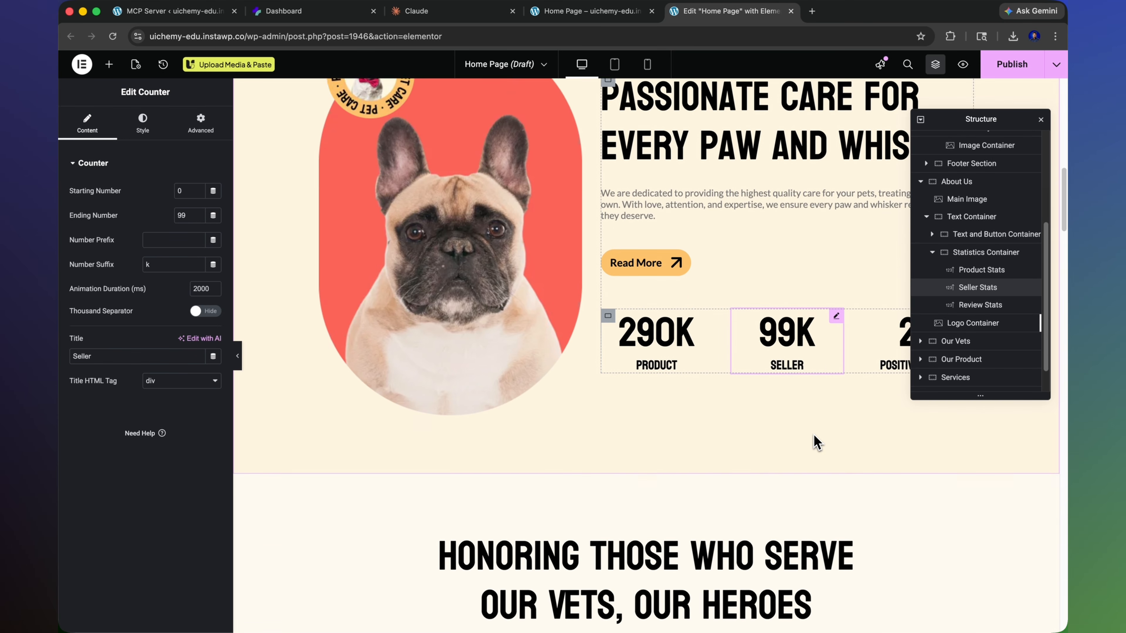
- Look through the remaining sections down to the footer and inspect its social icons widget
scroll(816, 441, down, 4)
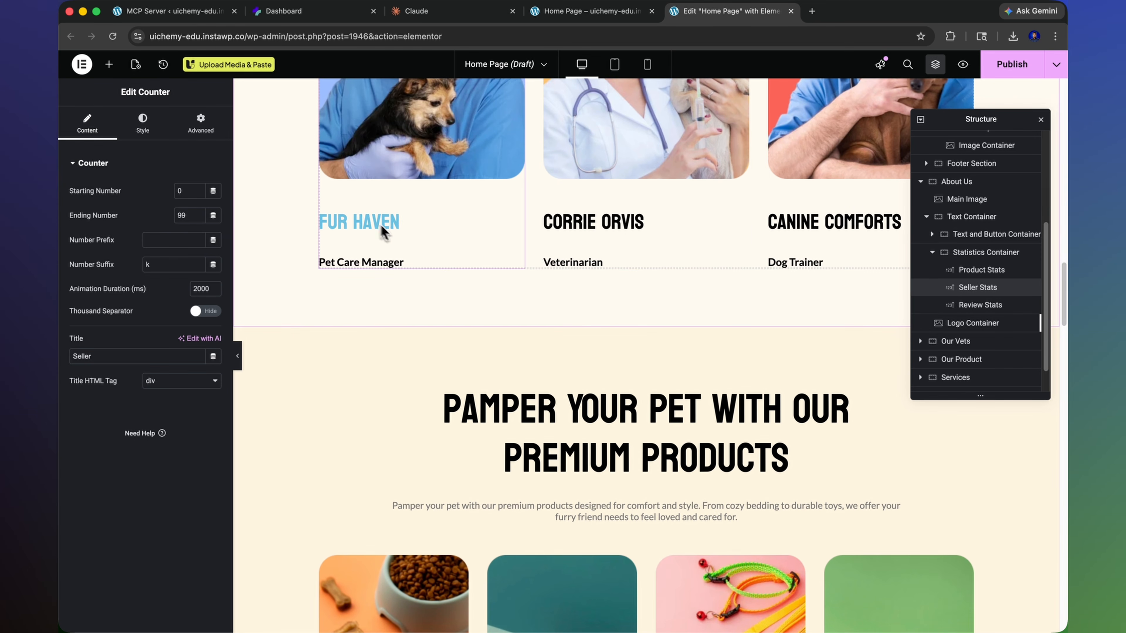
scroll(382, 232, down, 10)
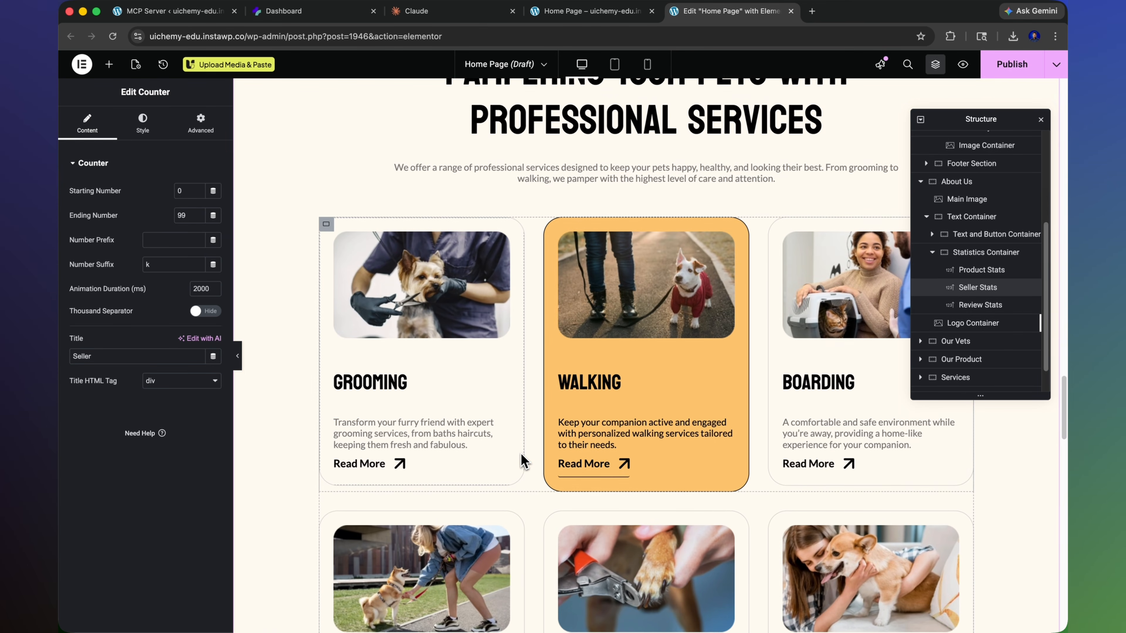
scroll(525, 462, down, 12)
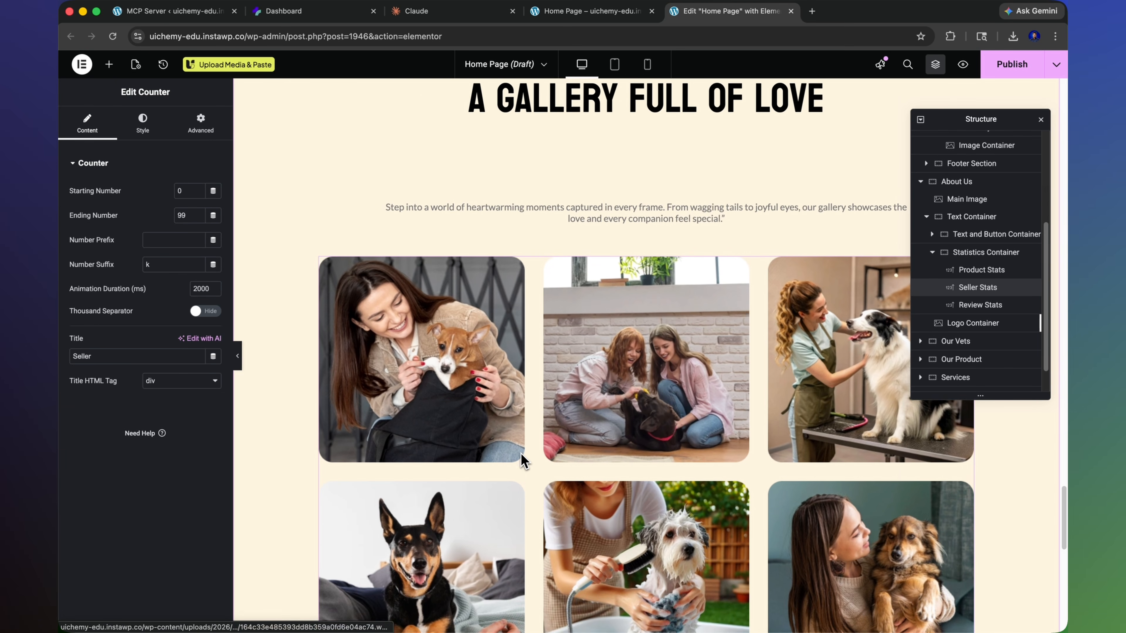
scroll(524, 461, down, 10)
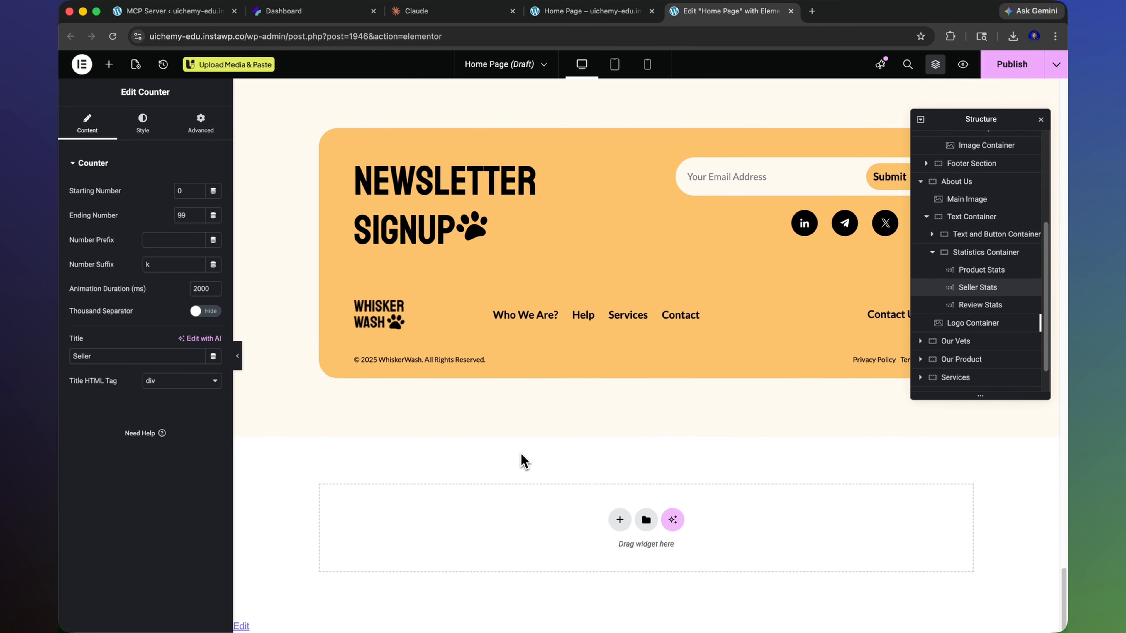
click(804, 224)
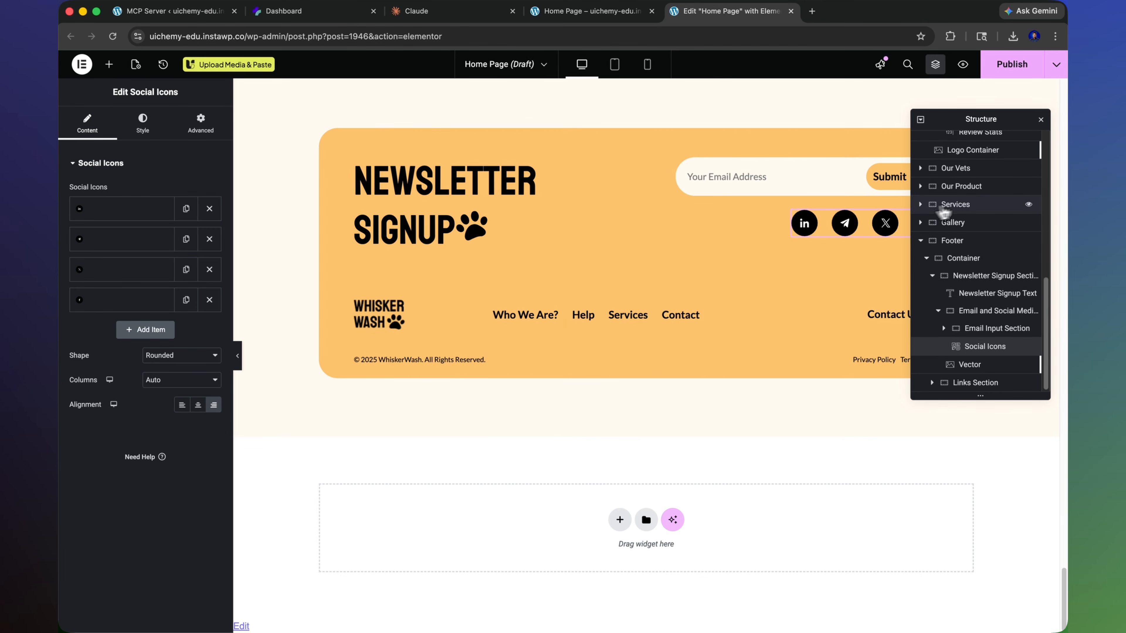
- Select the Header container, switch the editor to the Mobile Portrait view and examine the page's responsive layout
scroll(944, 213, up, 10)
click(940, 140)
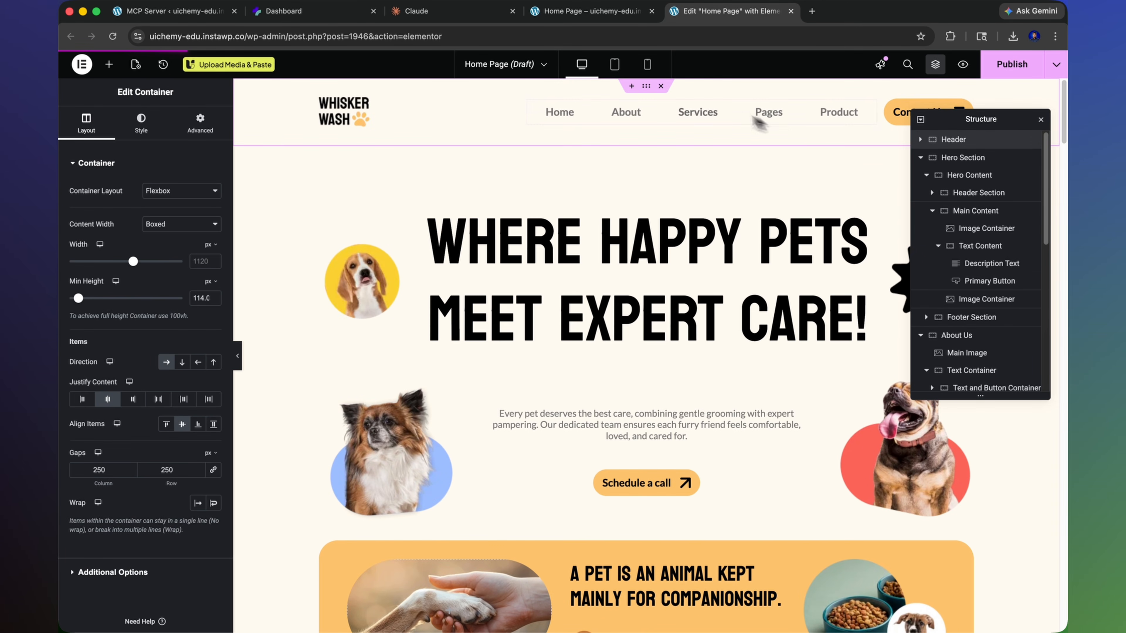
click(648, 66)
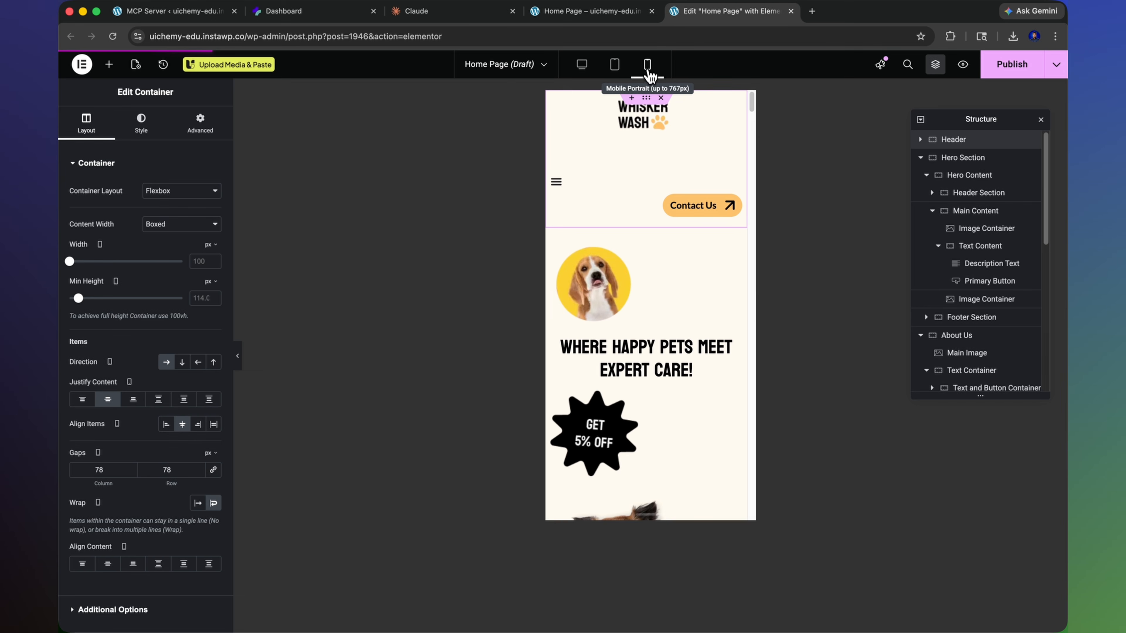
scroll(653, 272, down, 15)
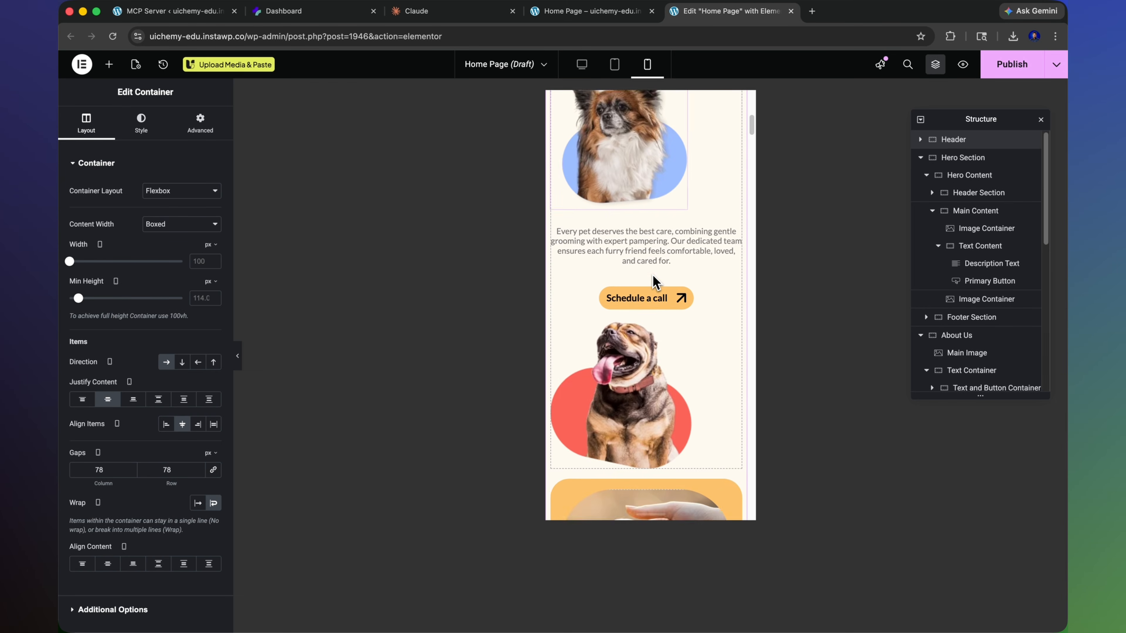
scroll(652, 274, down, 20)
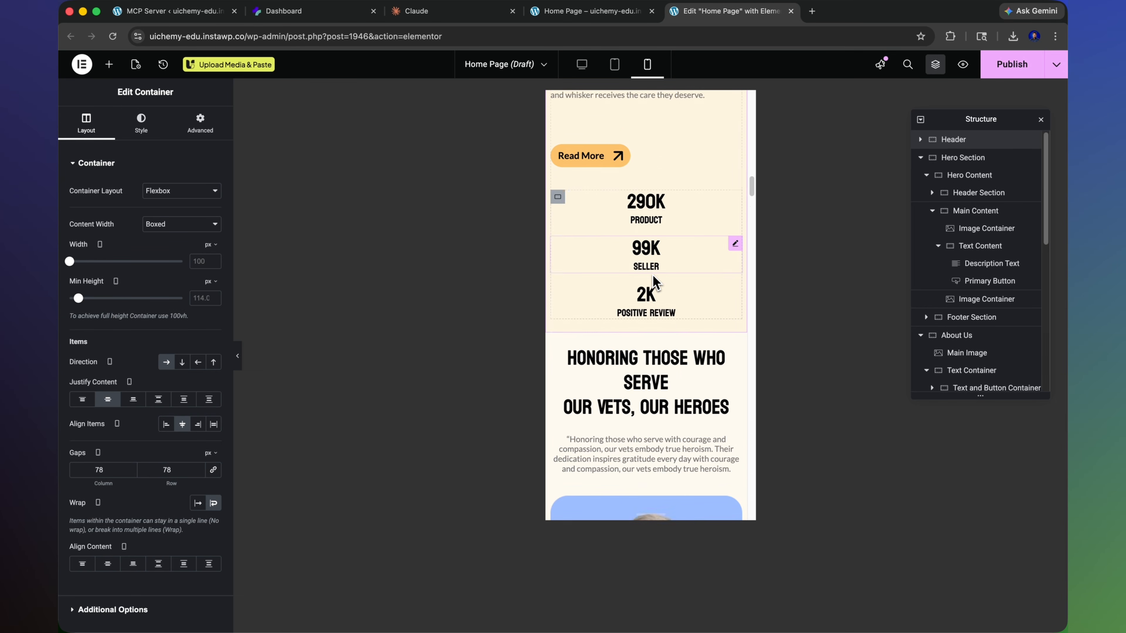
scroll(653, 280, down, 20)
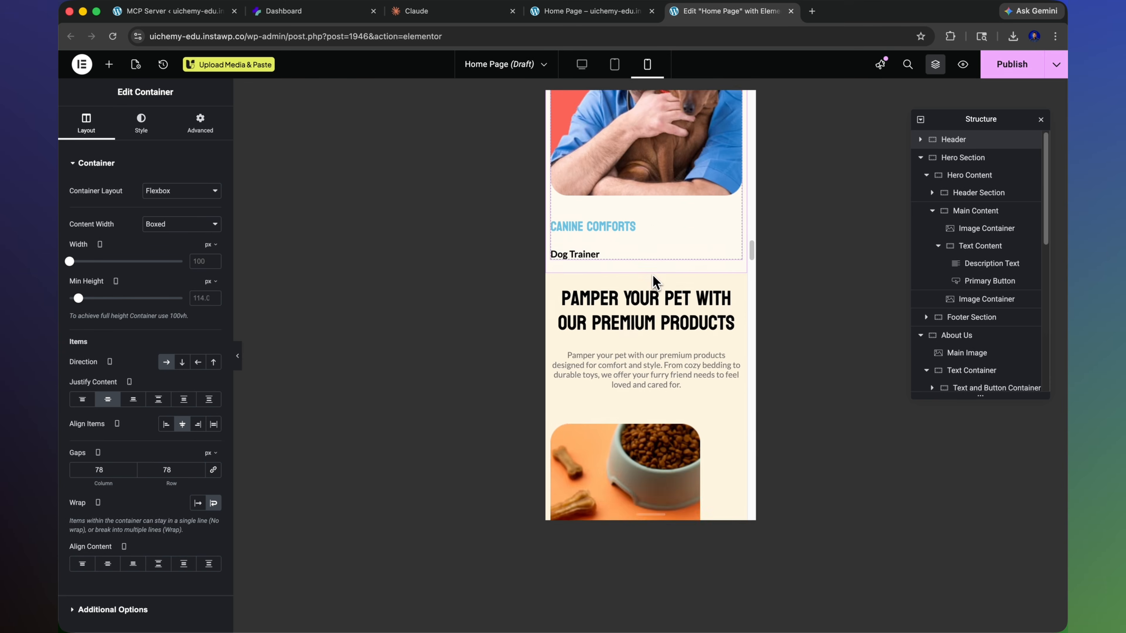
scroll(654, 282, down, 20)
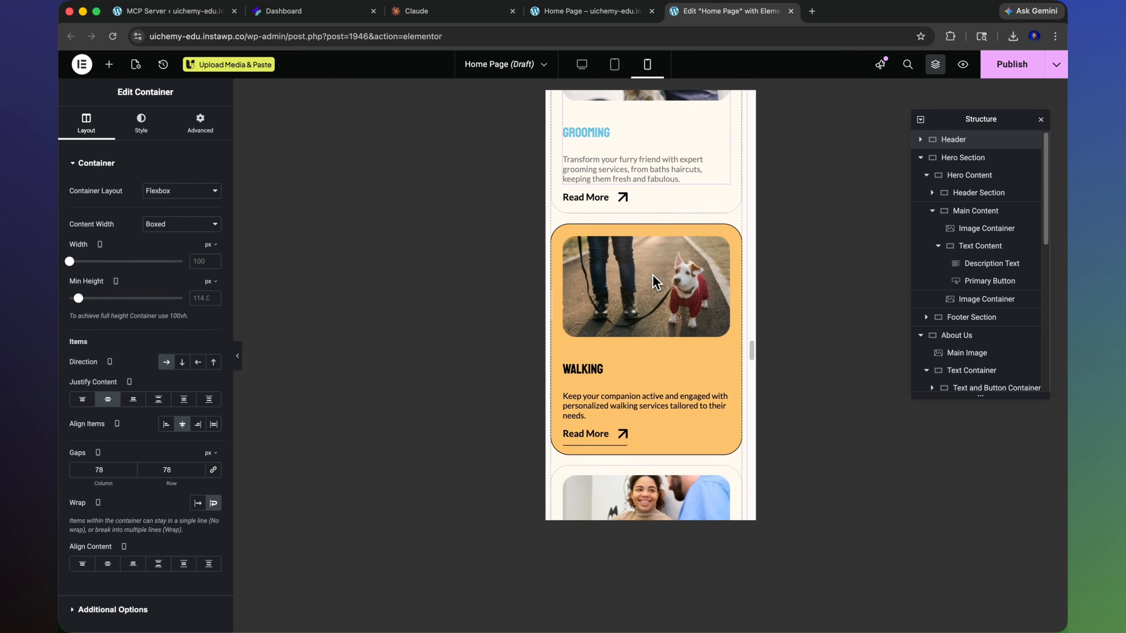
scroll(652, 274, down, 15)
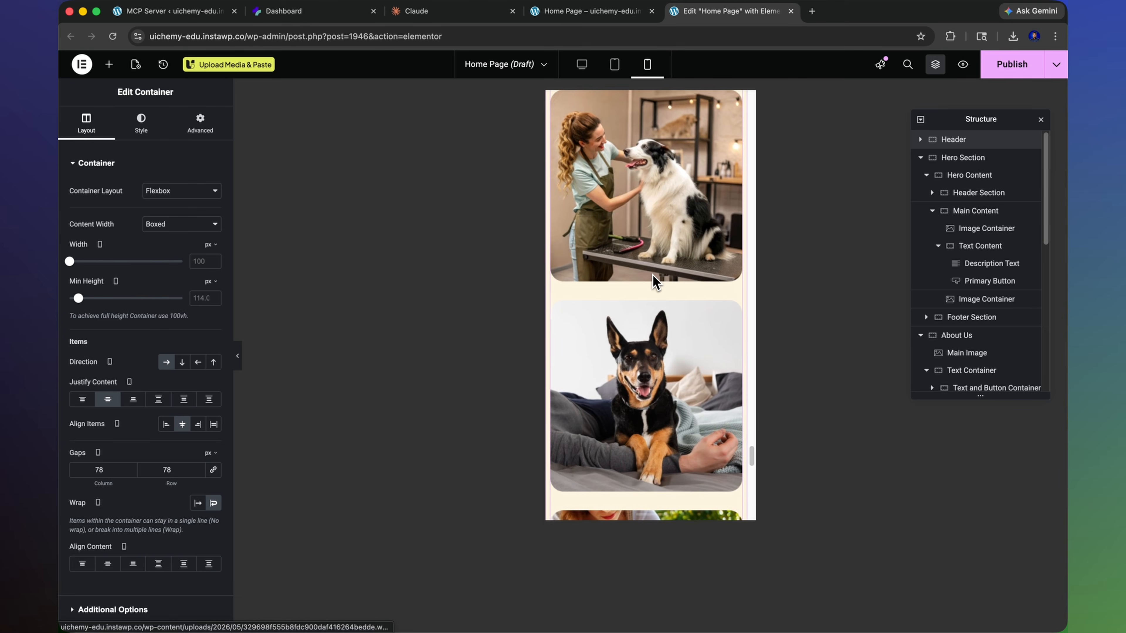
- Open the Gallery section's Basic Gallery images for editing and inspect the attachment details of the first four photos
click(613, 351)
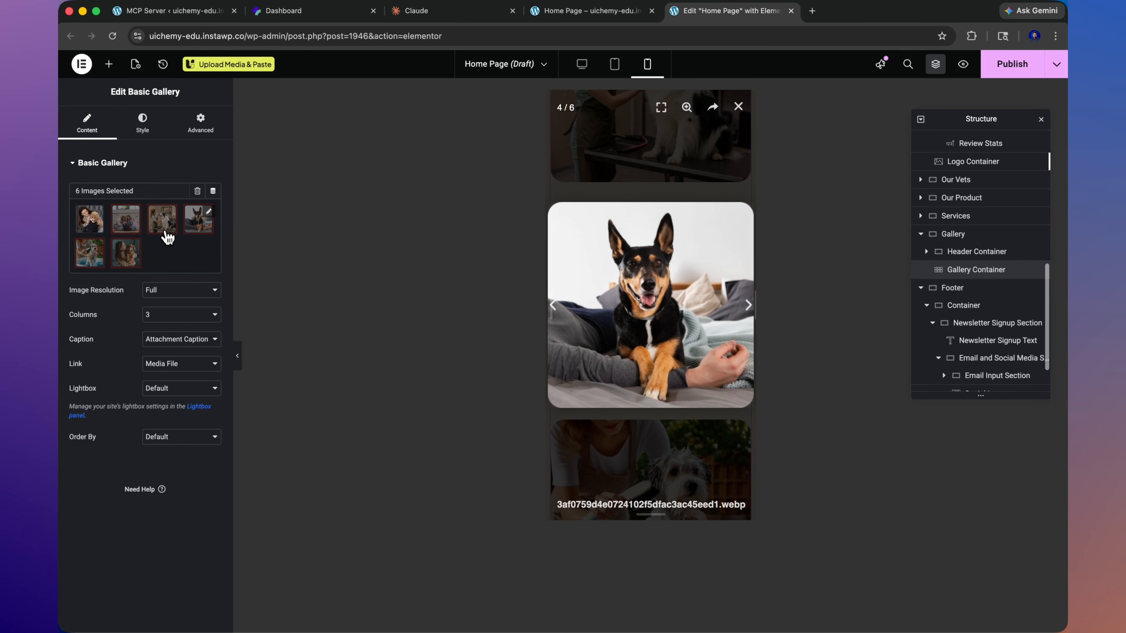
click(168, 237)
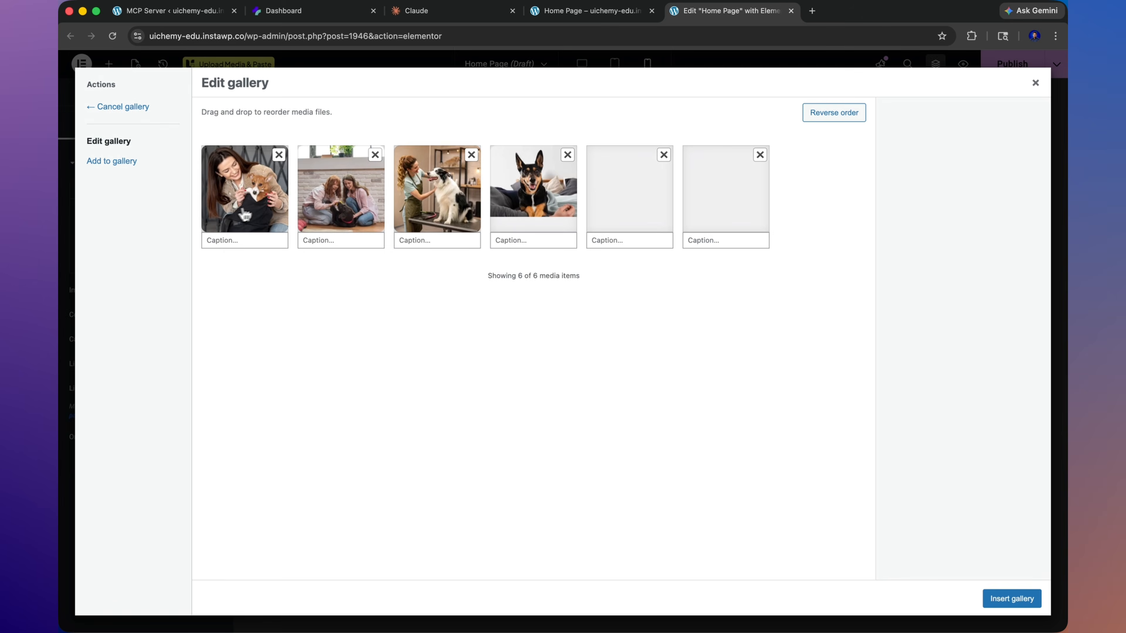
click(259, 212)
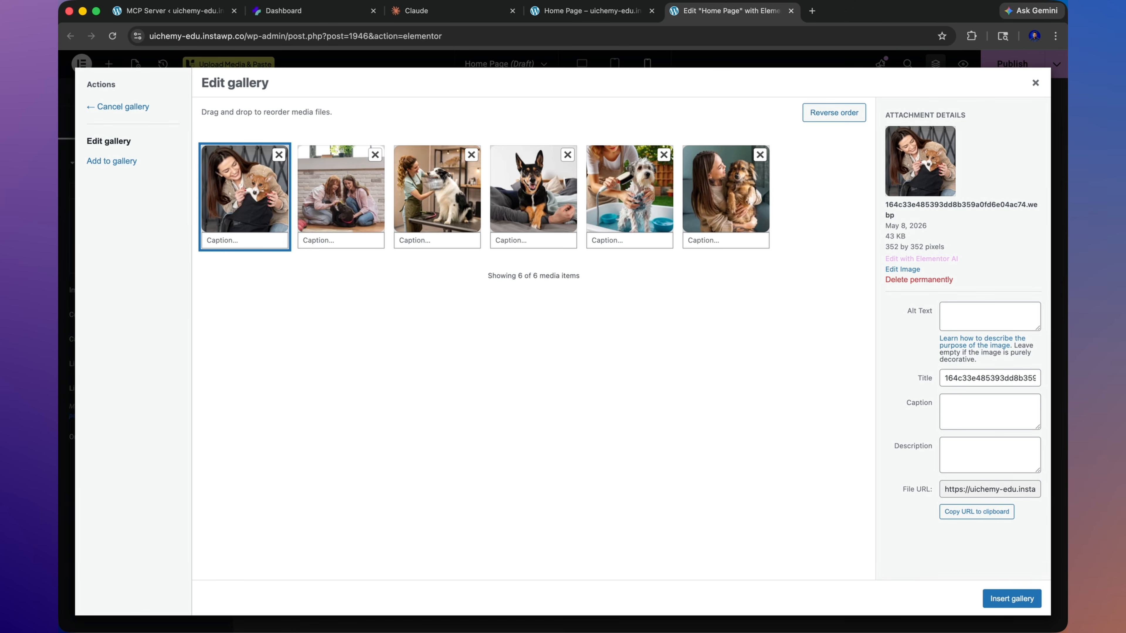
click(358, 192)
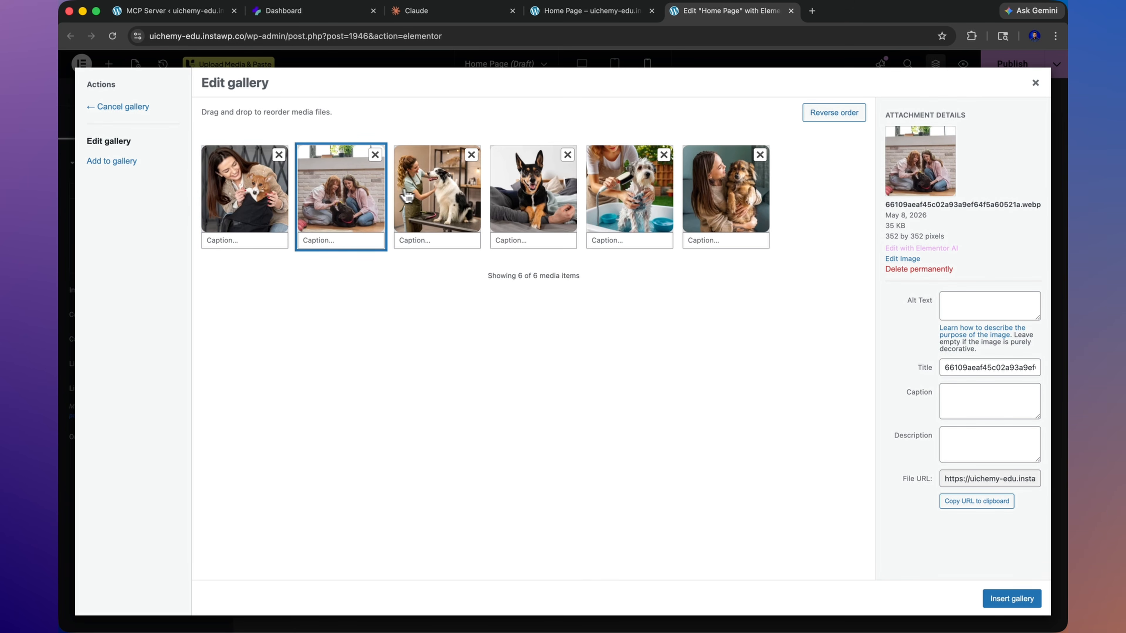
click(421, 197)
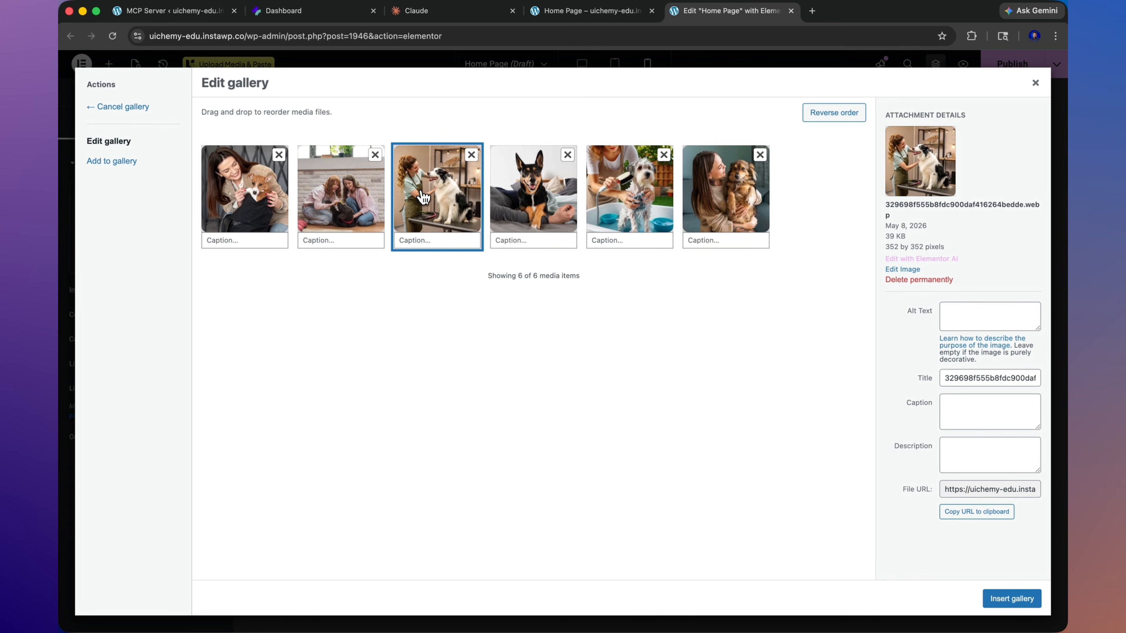
click(517, 214)
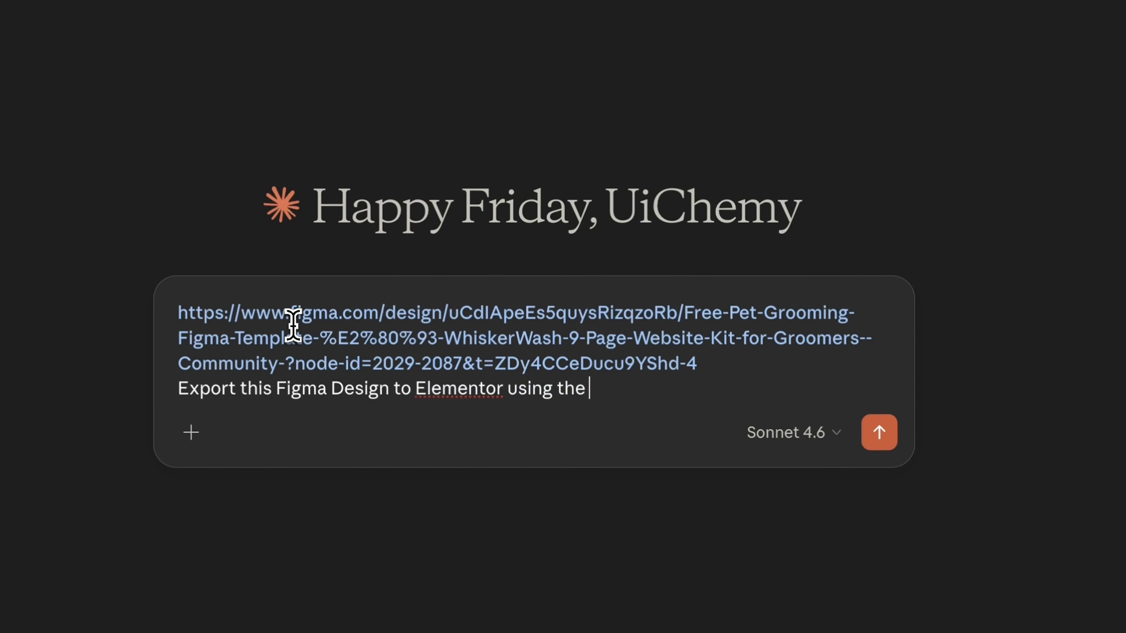
text(UiChemy)
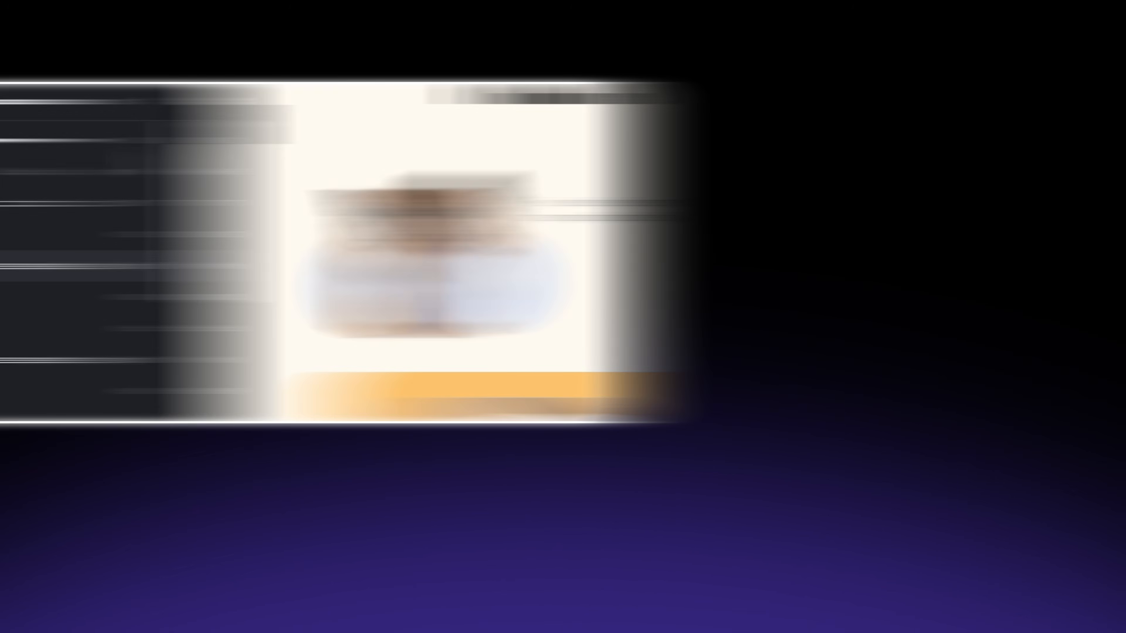